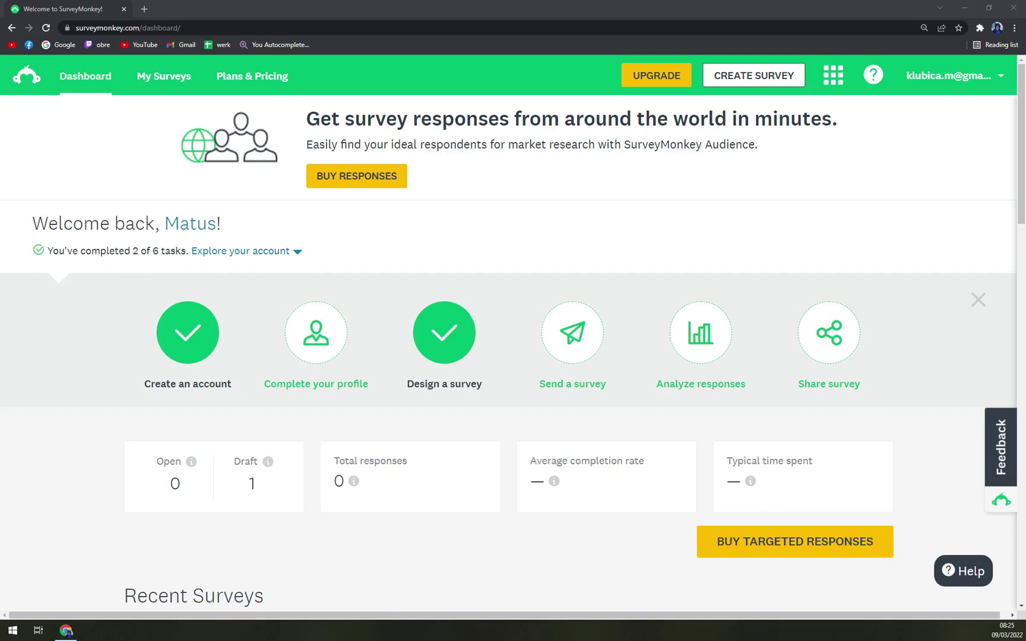
Scroll the dashboard to the Recent Surveys list showing the Tutorial Survey draft.
scroll(383, 323, down, 2)
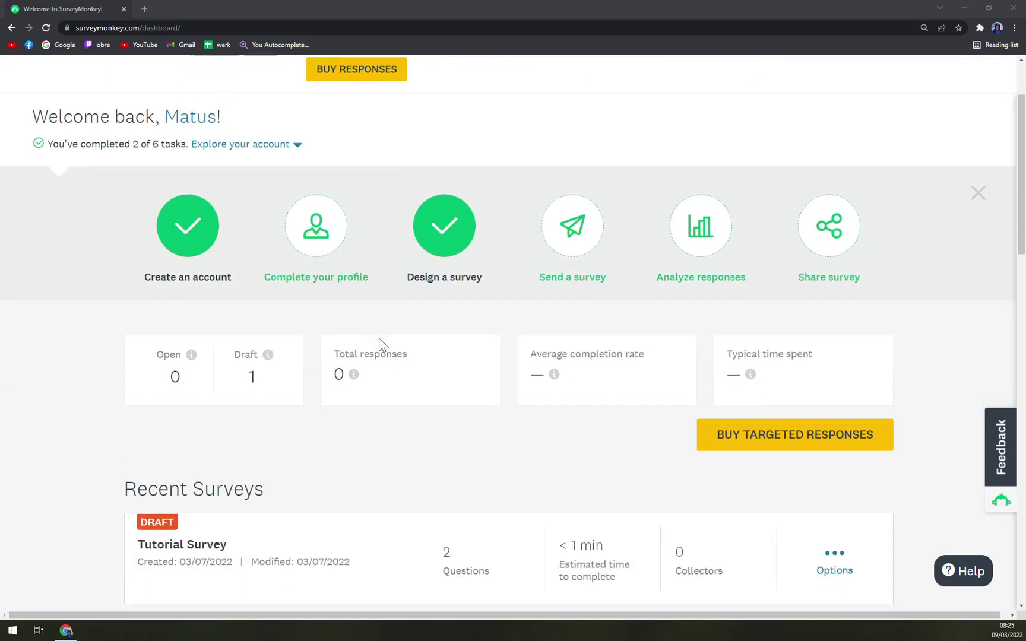
scroll(308, 353, up, 2)
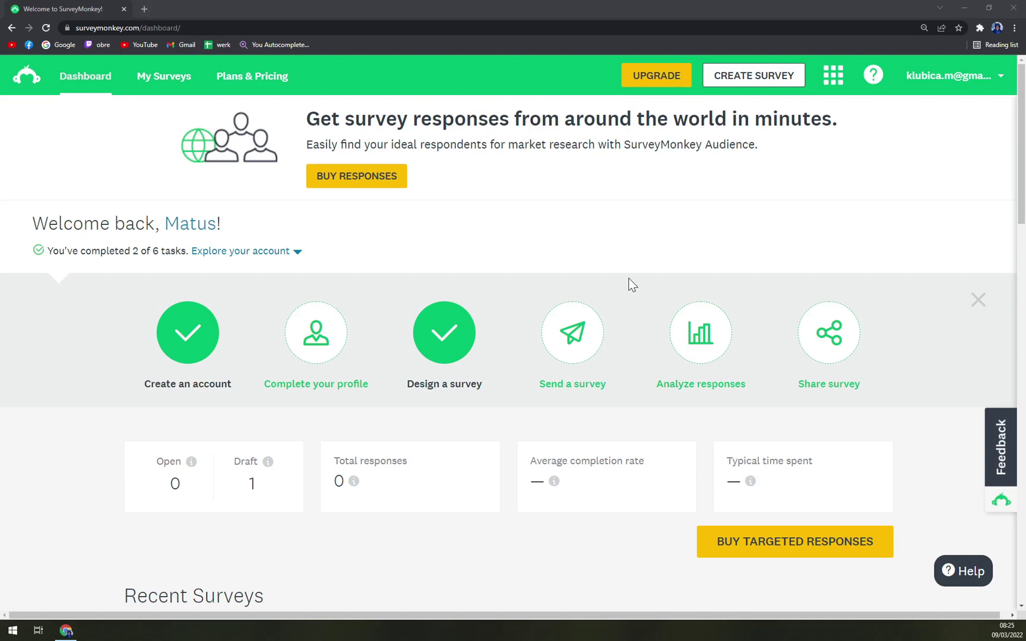
scroll(632, 284, down, 6)
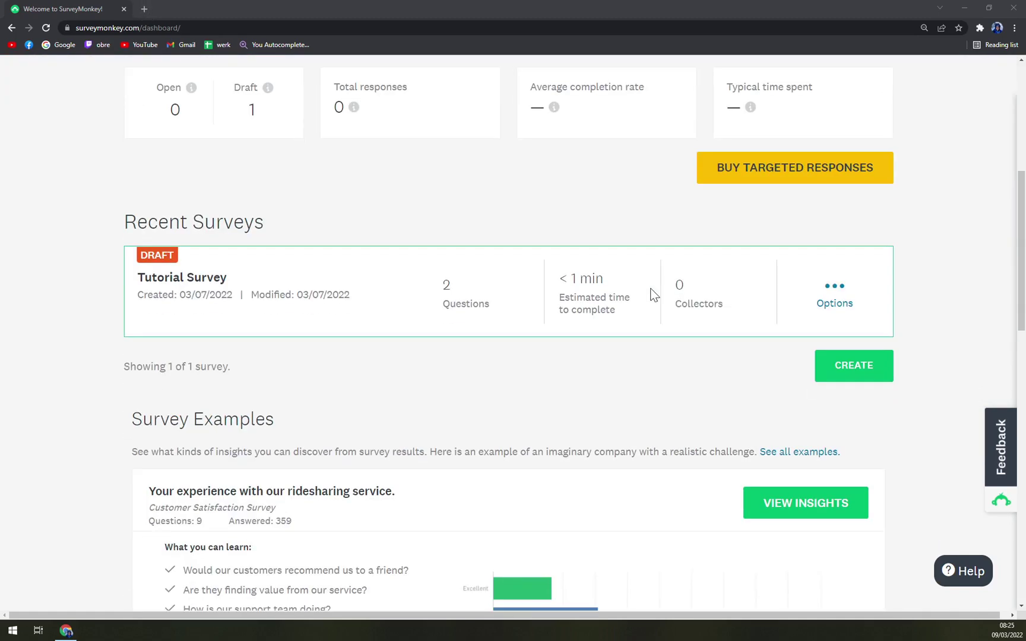
scroll(316, 350, up, 5)
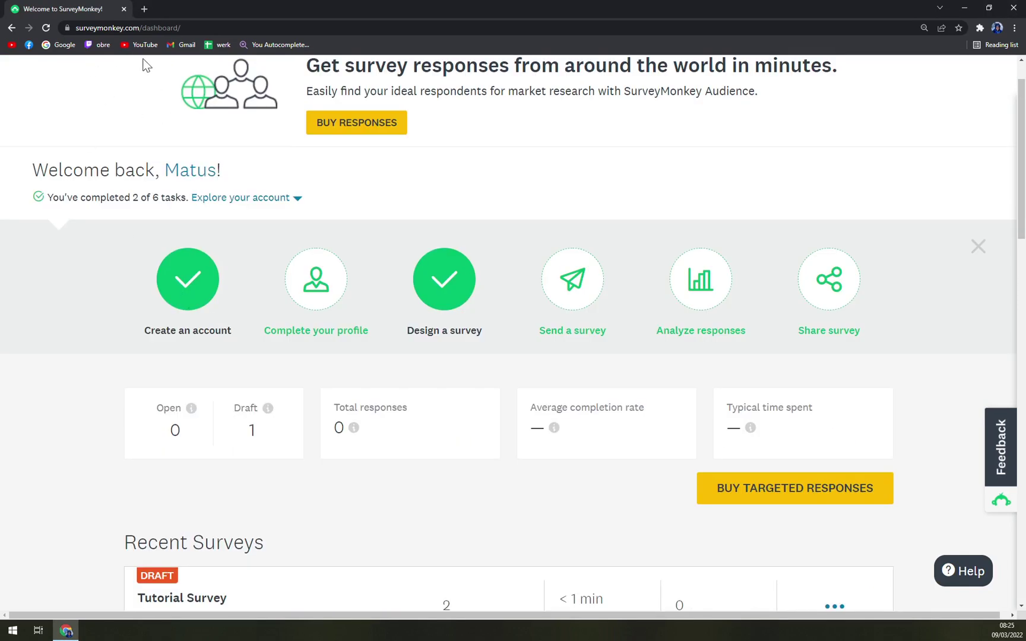
scroll(705, 209, down, 2)
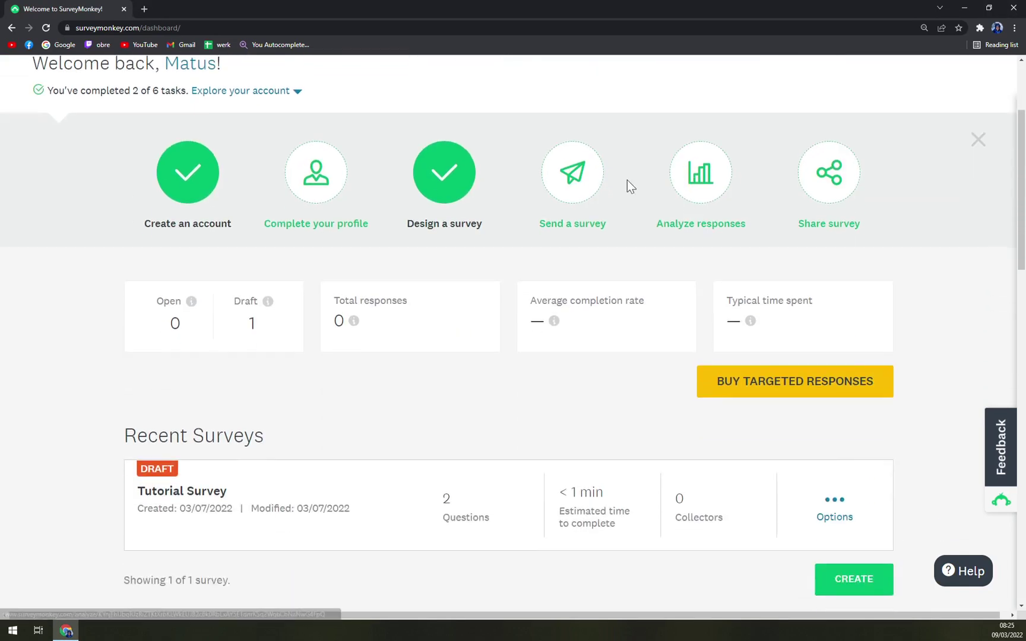
scroll(149, 407, down, 1)
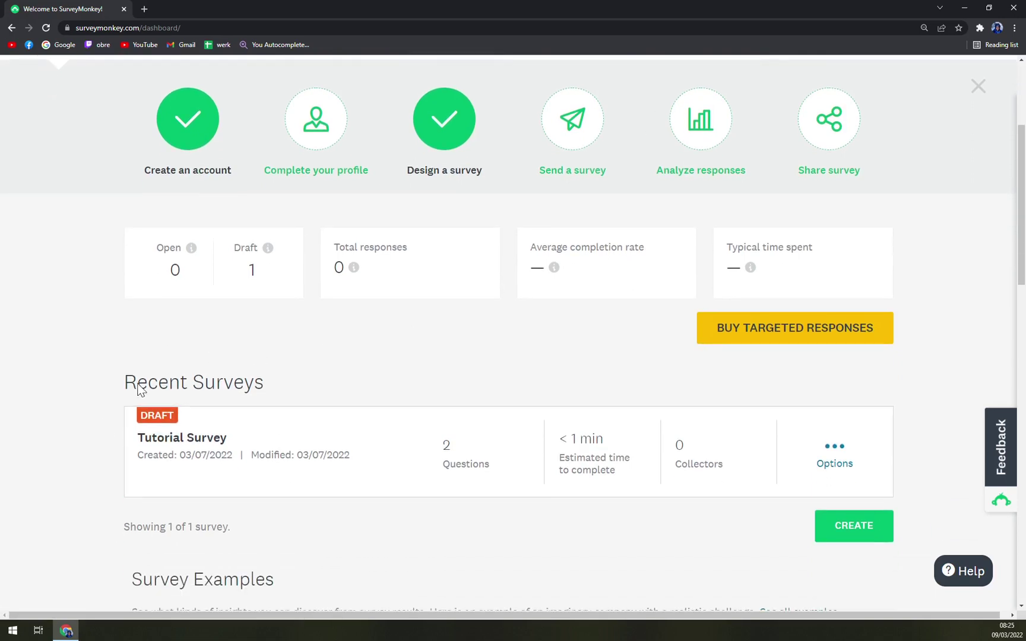
drag(156, 384, 643, 396)
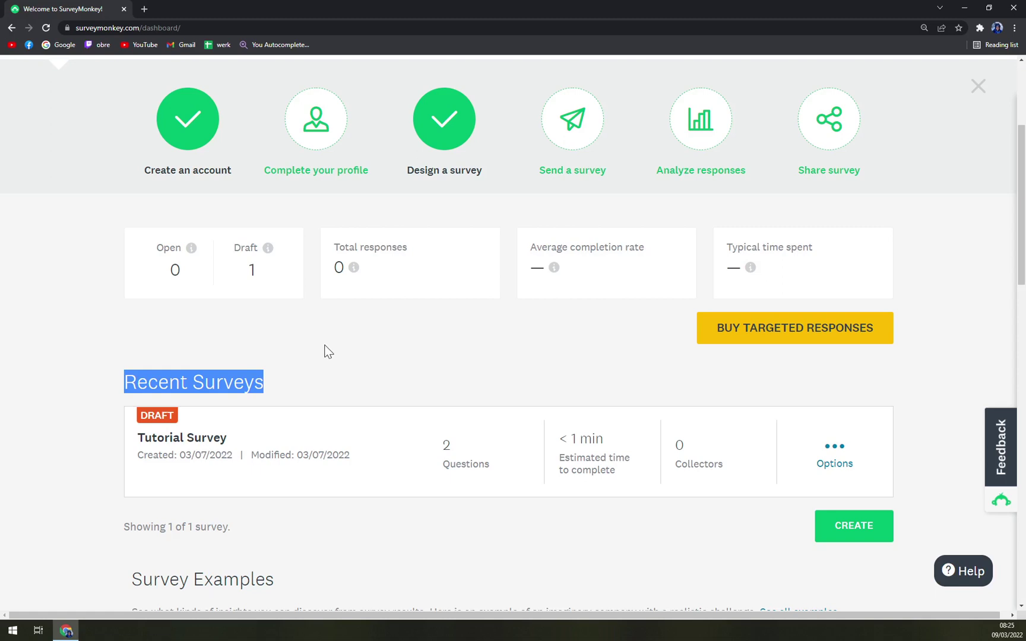
click(348, 342)
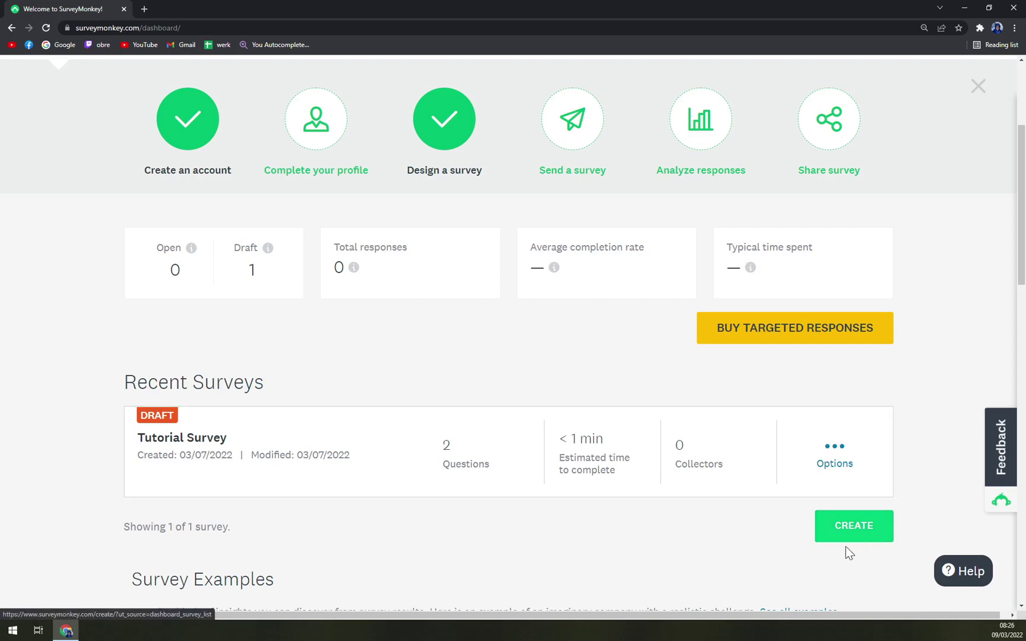
Start a new survey and look over the survey creation options page.
click(867, 538)
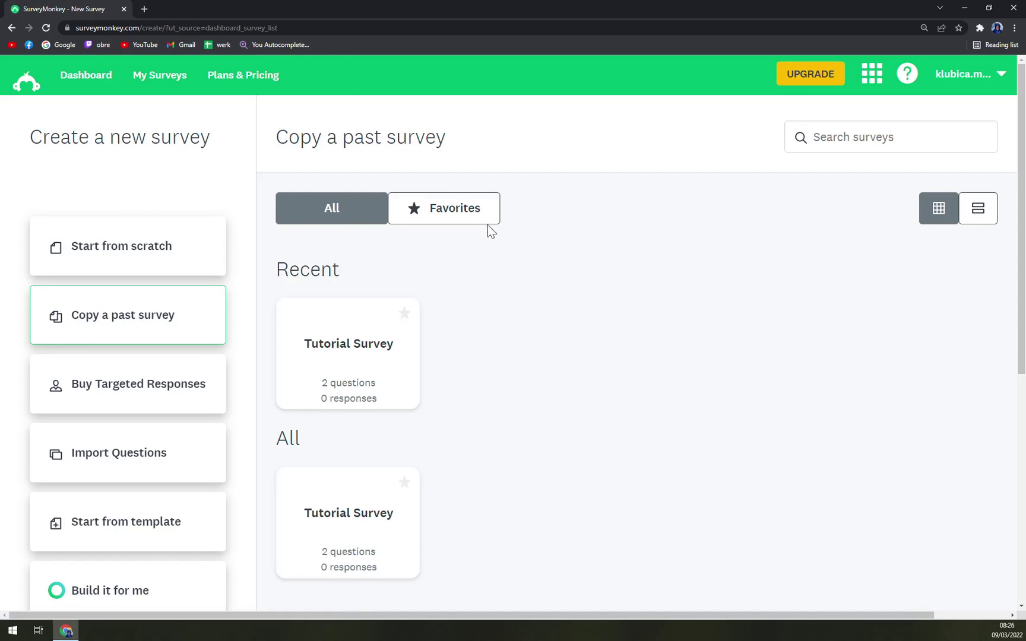
key(ctrl+minus)
key(ctrl+plus)
scroll(196, 398, down, 1)
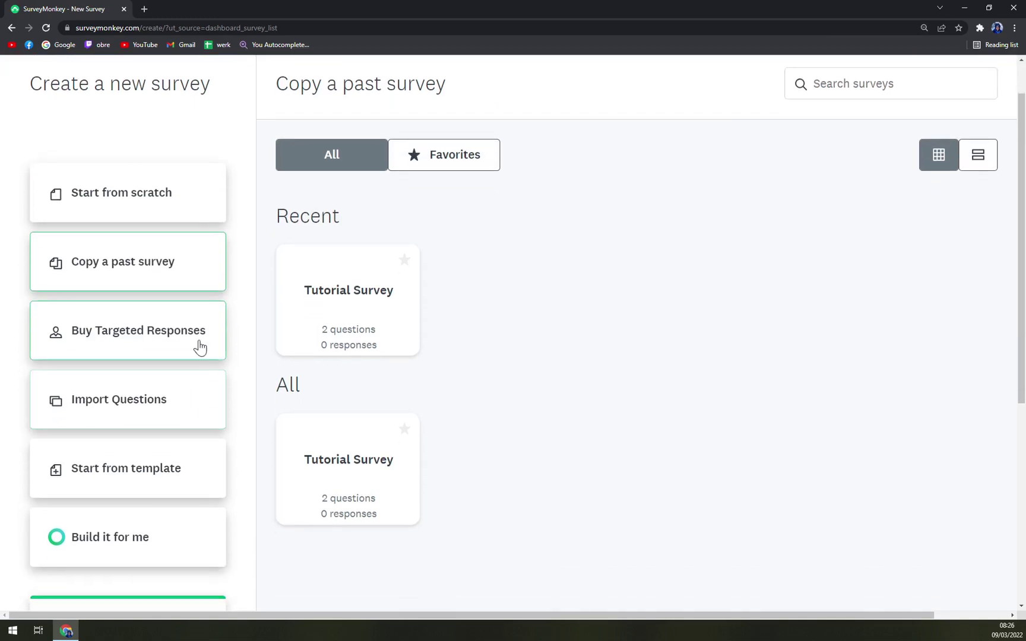
scroll(199, 349, down, 1)
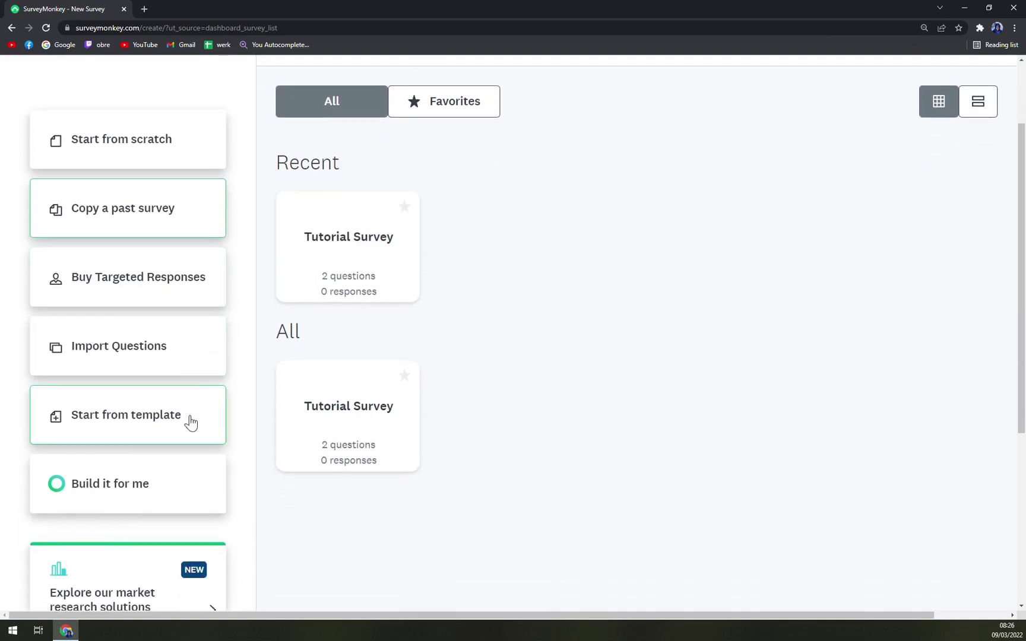
scroll(158, 488, down, 5)
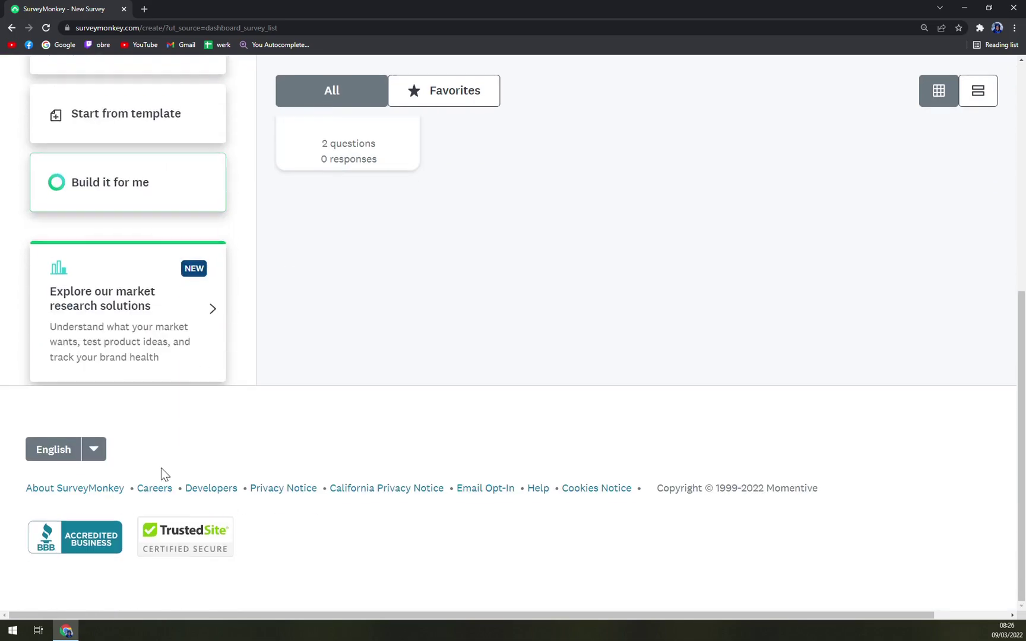
scroll(211, 336, up, 7)
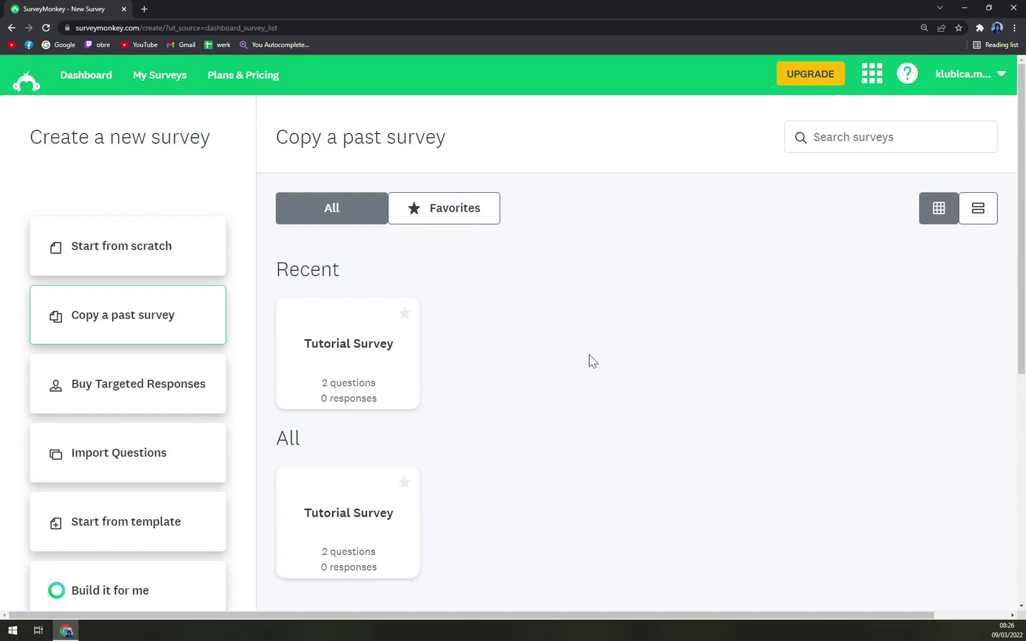
scroll(588, 360, down, 2)
scroll(588, 362, up, 2)
Name the survey with the owner's first name plus 'Survey' in the Concept, product, or ad testing category.
click(161, 245)
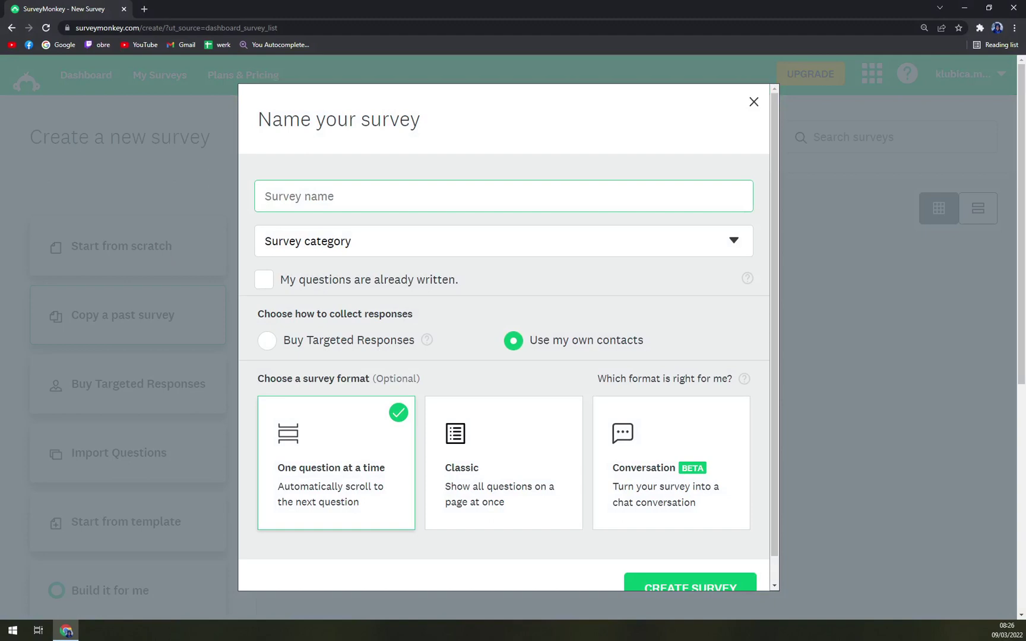
text(Matus Survey)
click(355, 251)
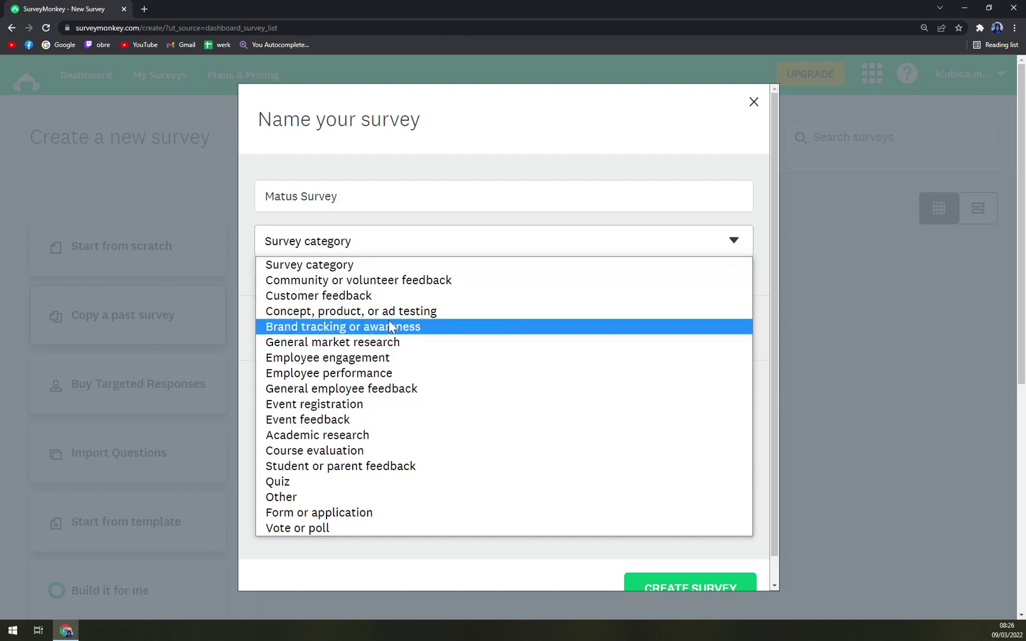
click(428, 314)
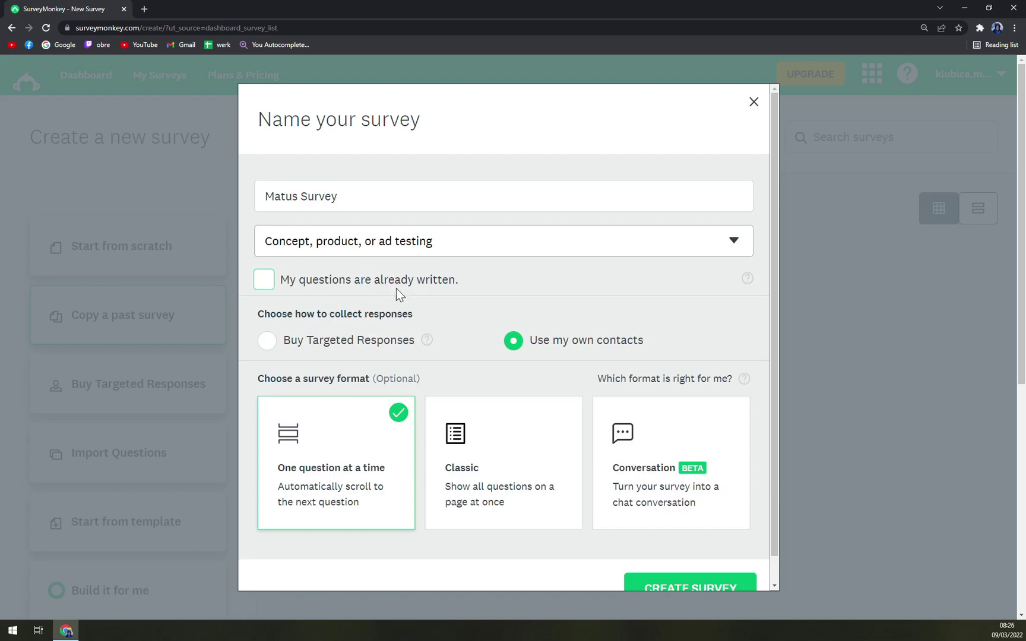
Keep responses collected from own contacts after reviewing the buy-targeted-responses option.
click(337, 196)
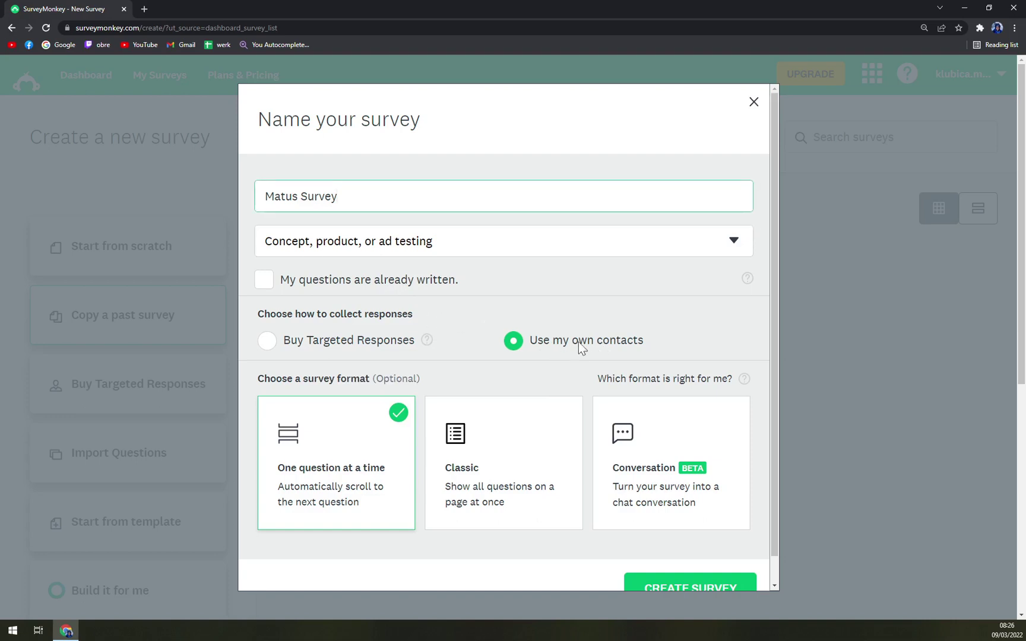
click(521, 344)
click(290, 347)
click(426, 339)
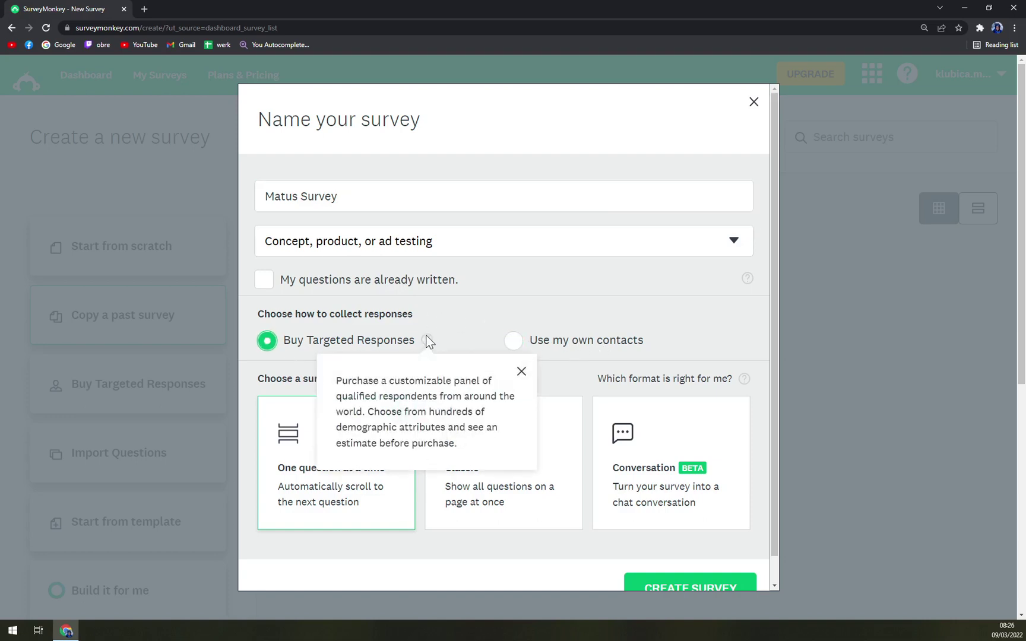
click(513, 340)
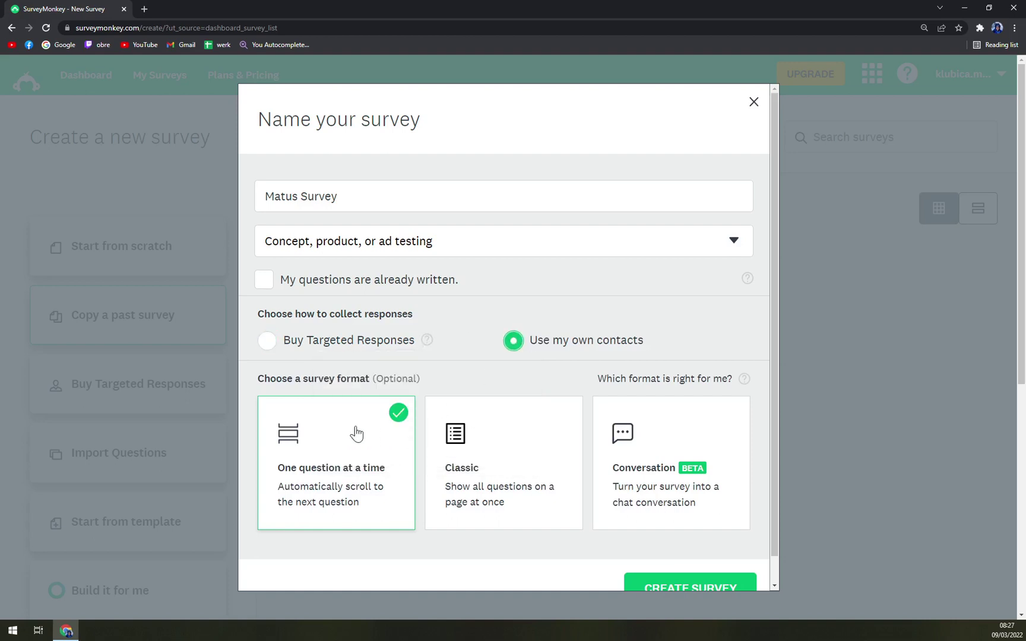
scroll(356, 428, down, 1)
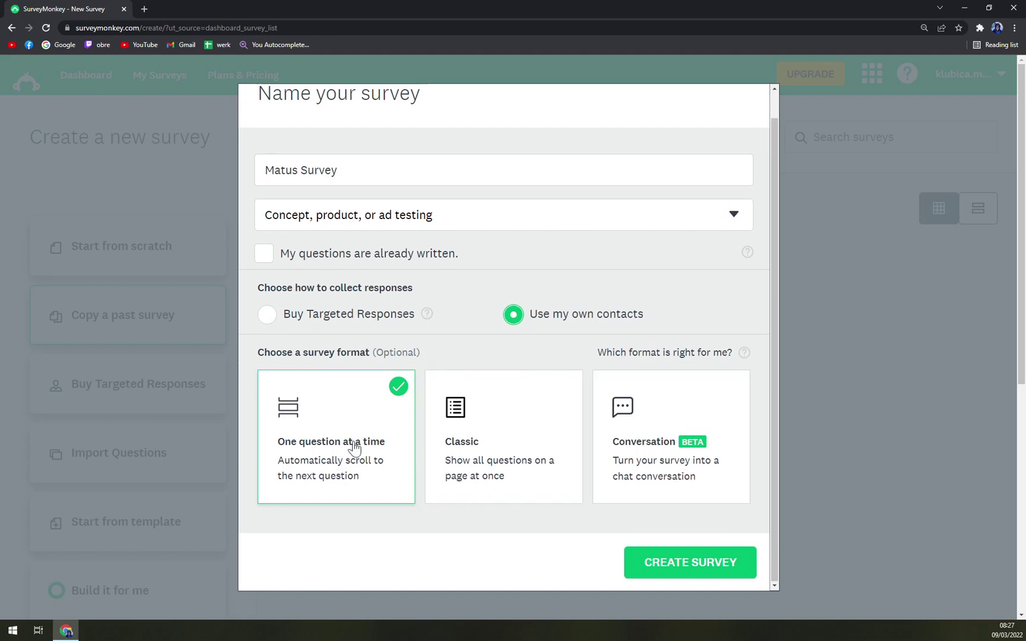
scroll(366, 424, down, 5)
Create the survey and zoom the design page out to see more.
click(655, 570)
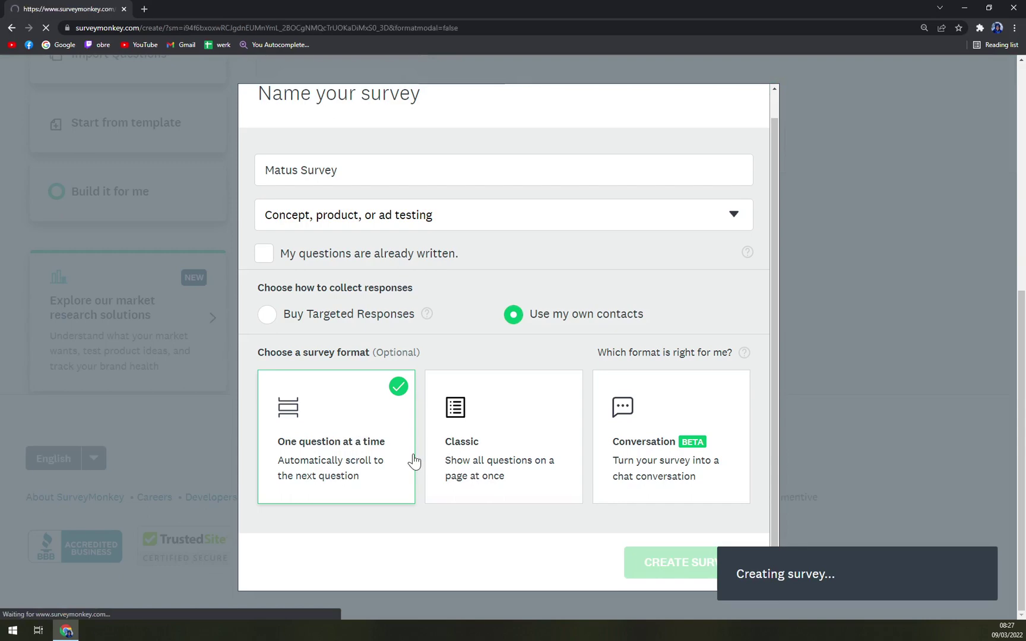
scroll(563, 256, down, 3)
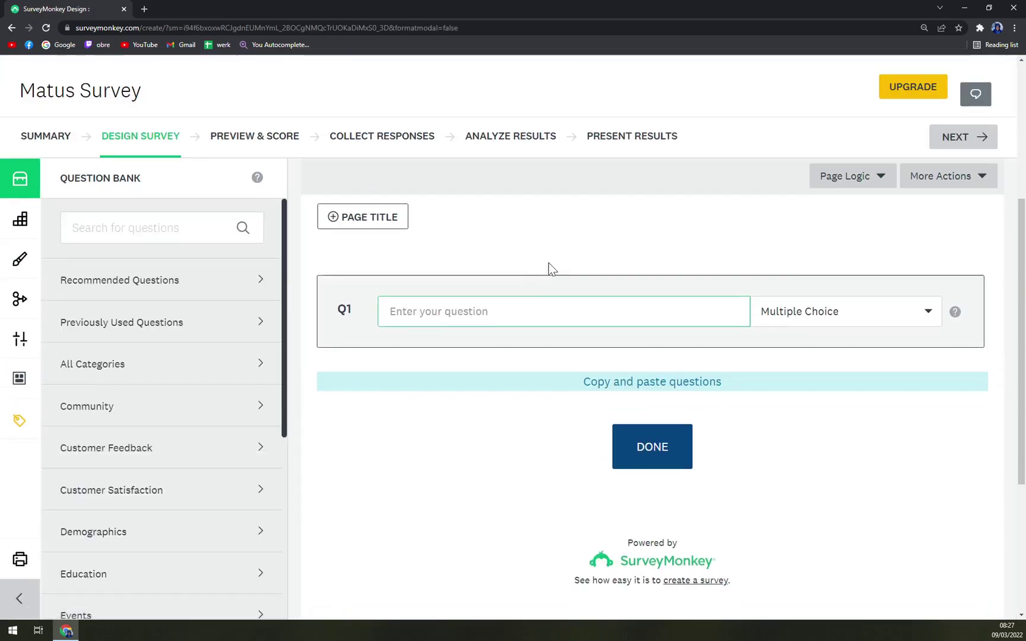
key(ctrl+minus)
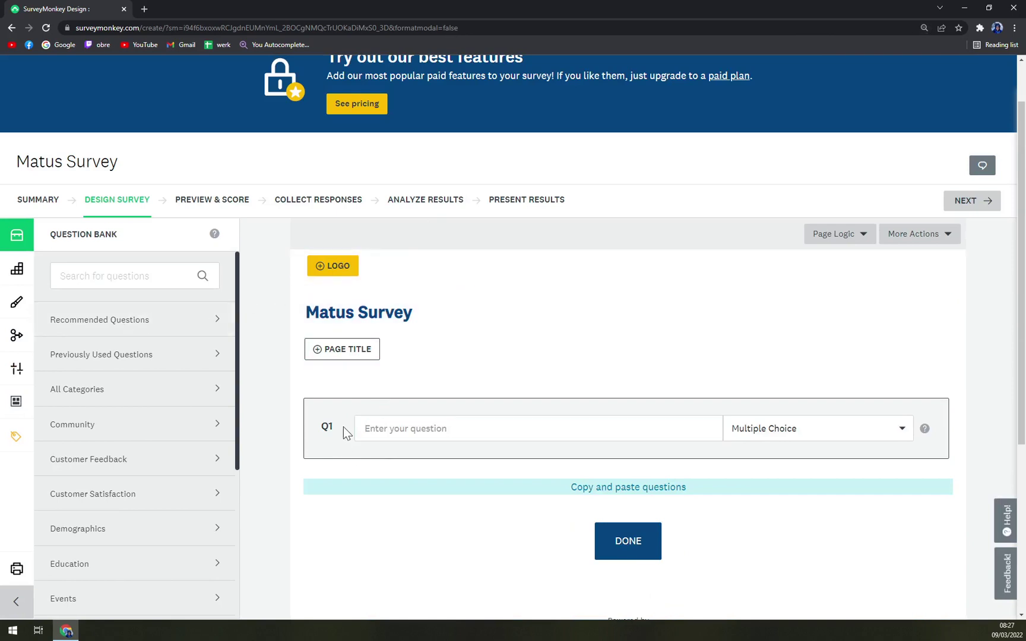
drag(336, 427, 318, 429)
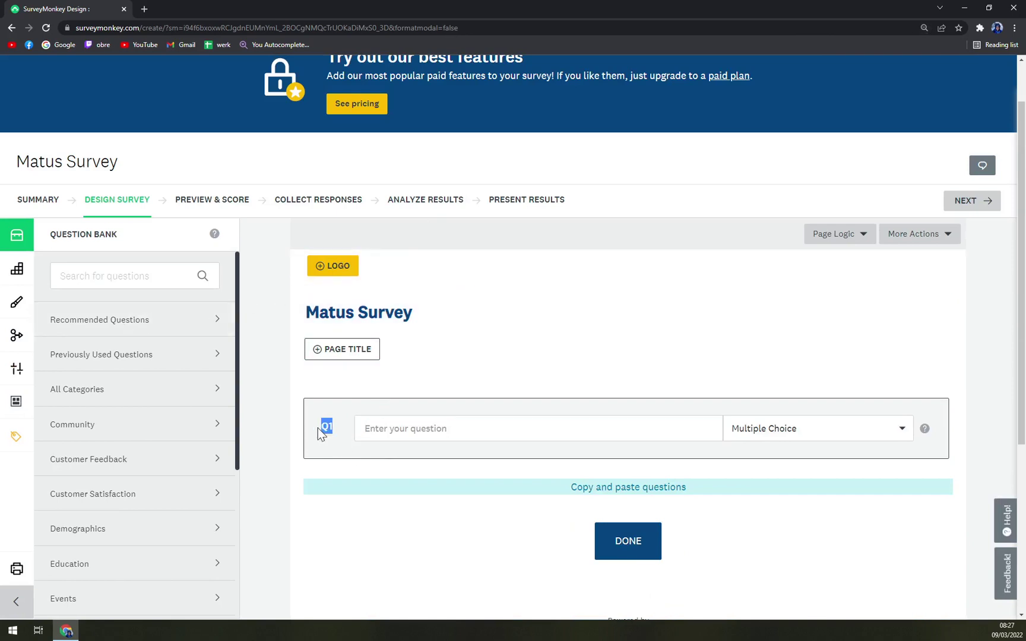
Browse the Question Bank's Recommended Questions and close it without adding any.
click(123, 325)
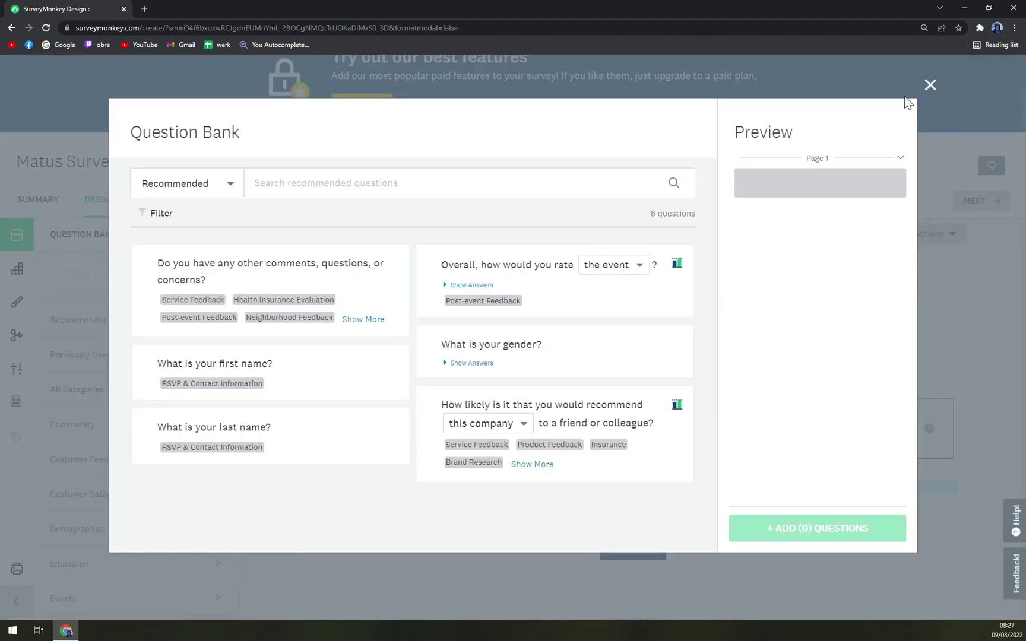
click(930, 86)
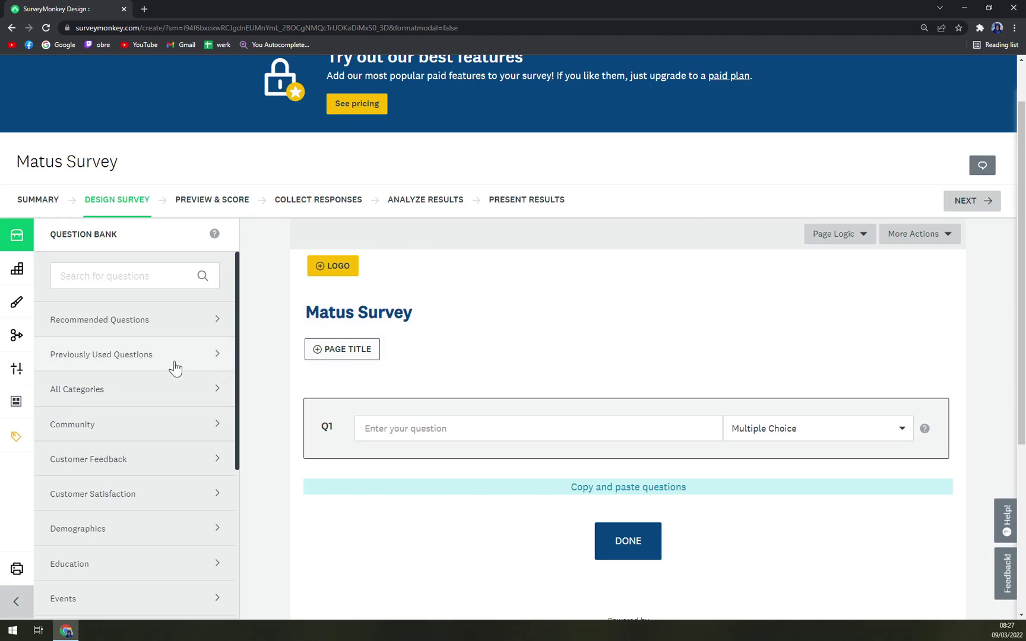
scroll(148, 362, down, 2)
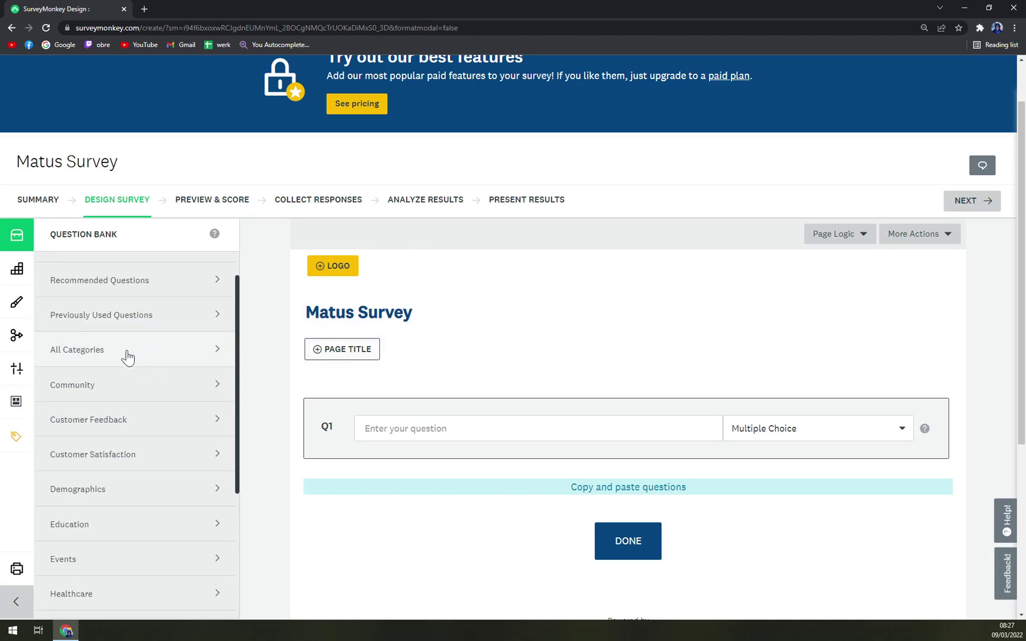
scroll(128, 358, down, 1)
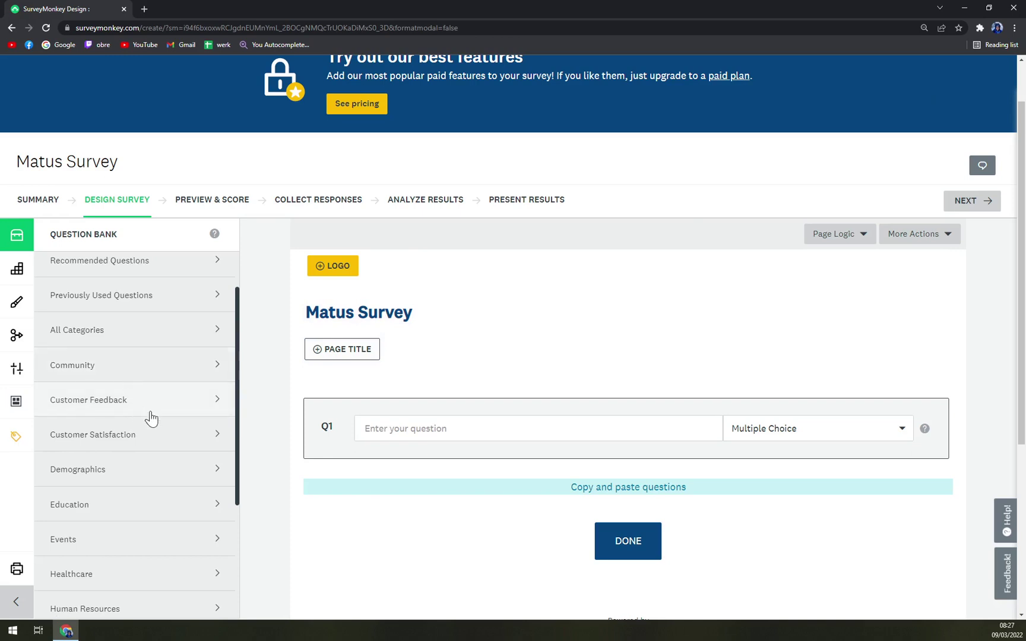
scroll(121, 499, down, 10)
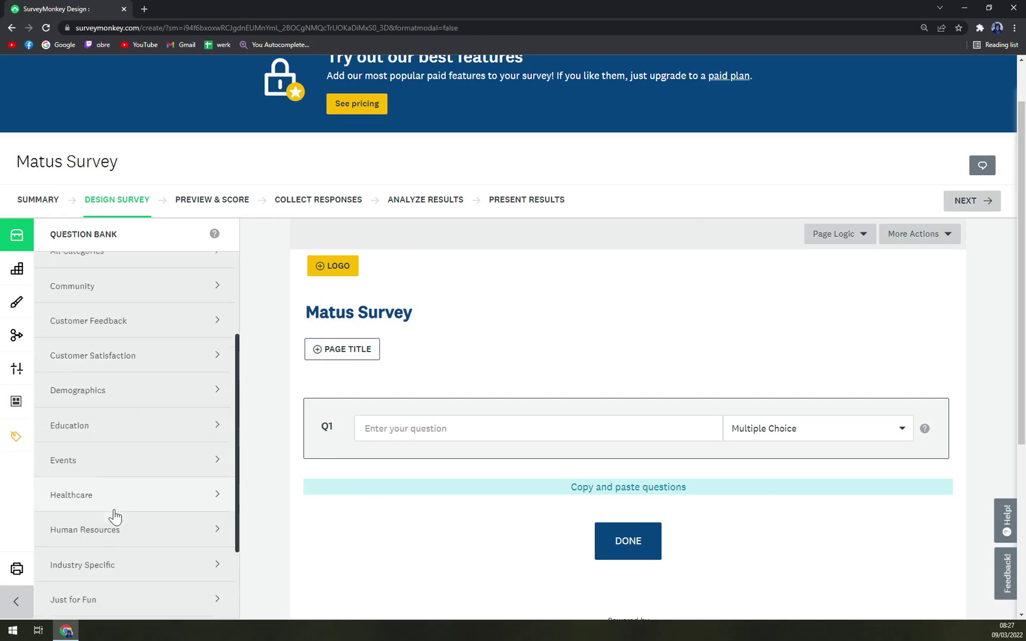
Show the Builder's question type list and view the Checkboxes description.
scroll(115, 519, up, 10)
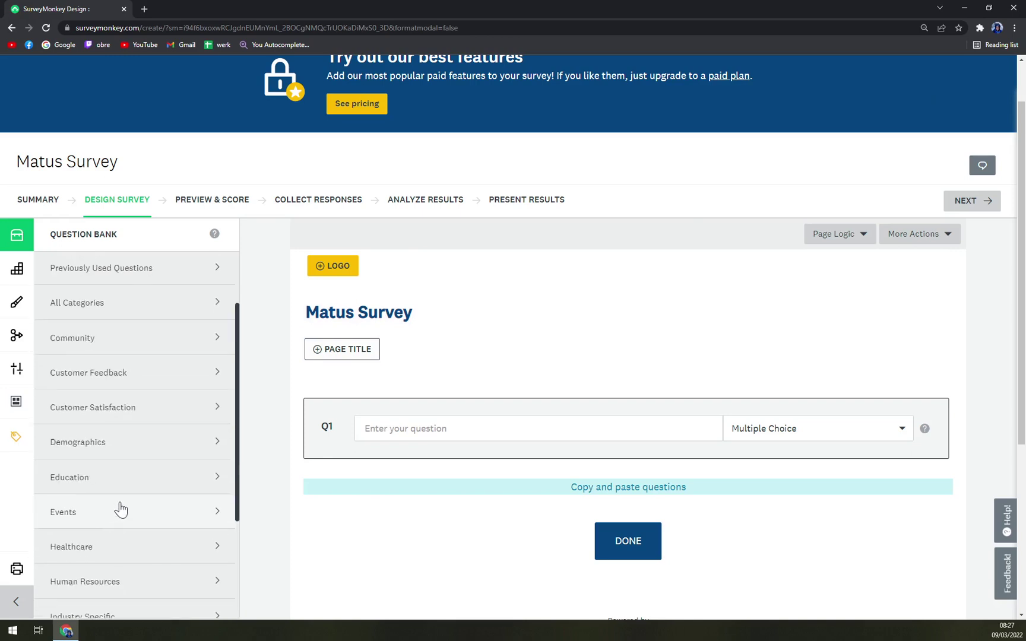
click(21, 281)
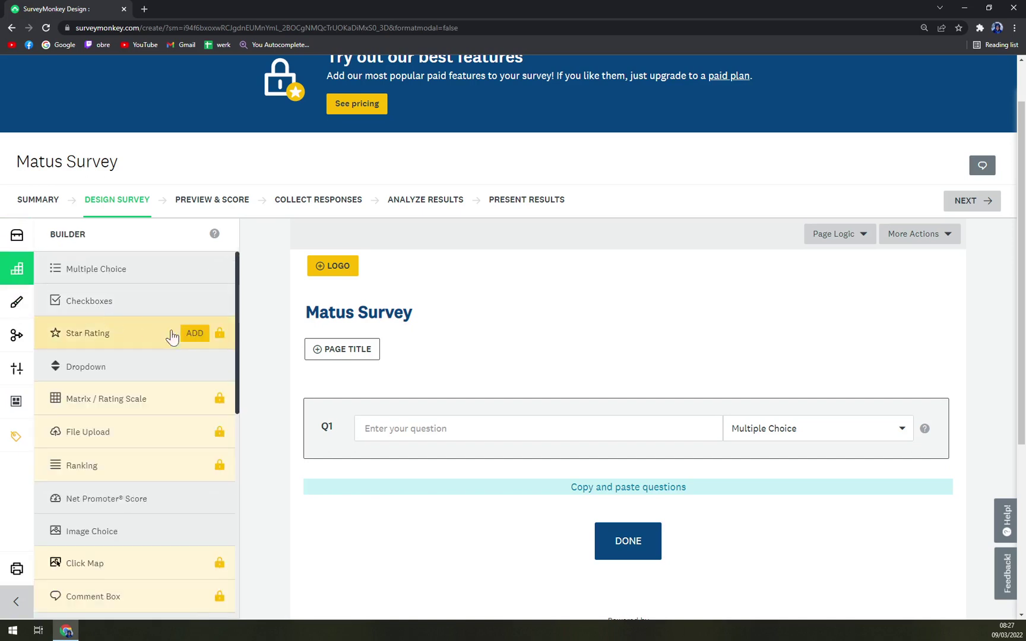
mouse_move(224, 337)
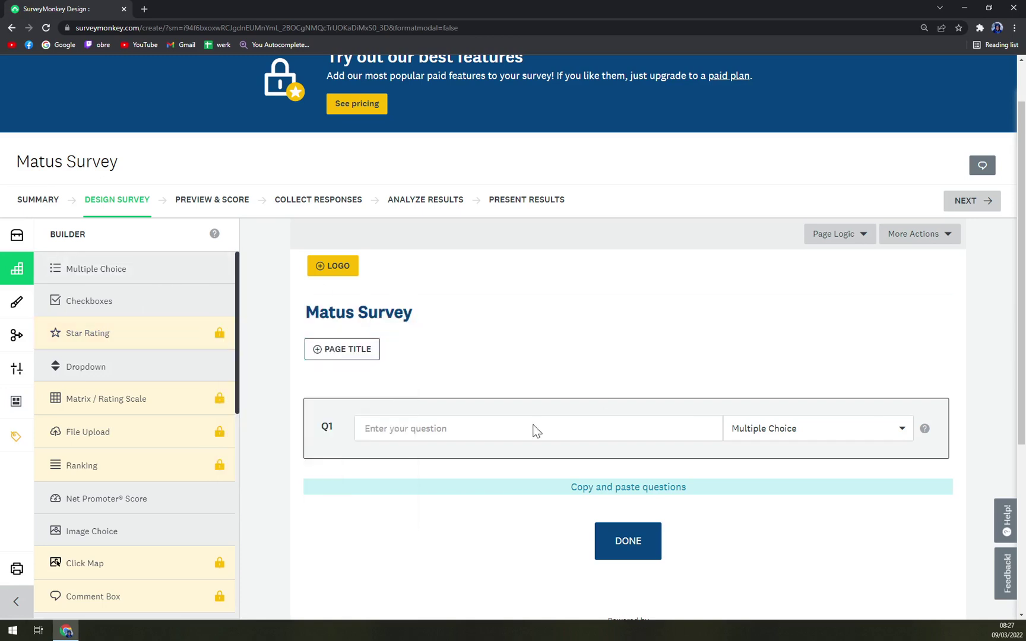
scroll(219, 424, down, 1)
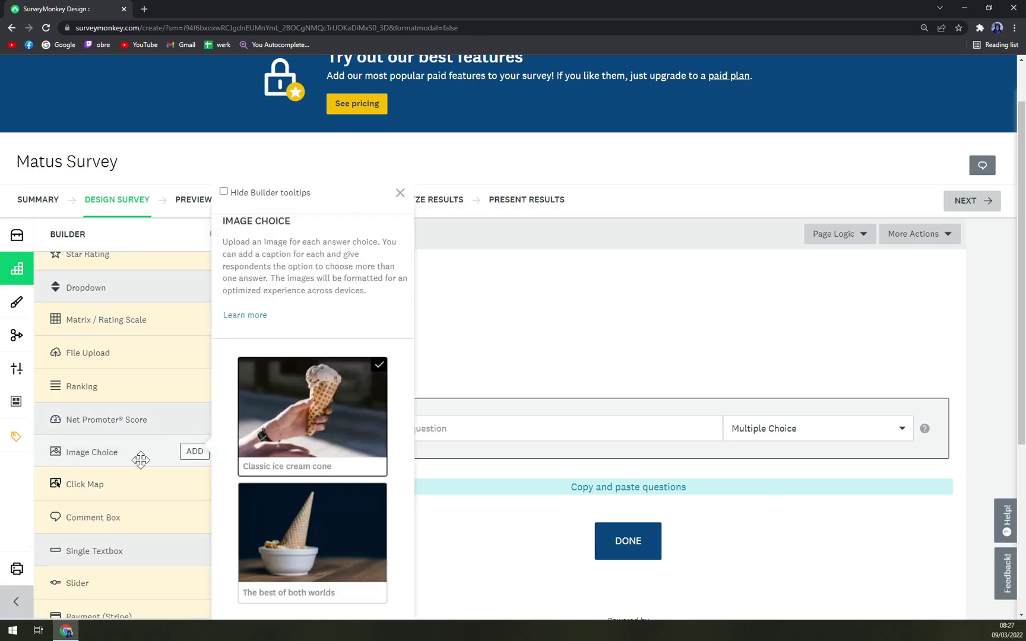
scroll(137, 555, up, 1)
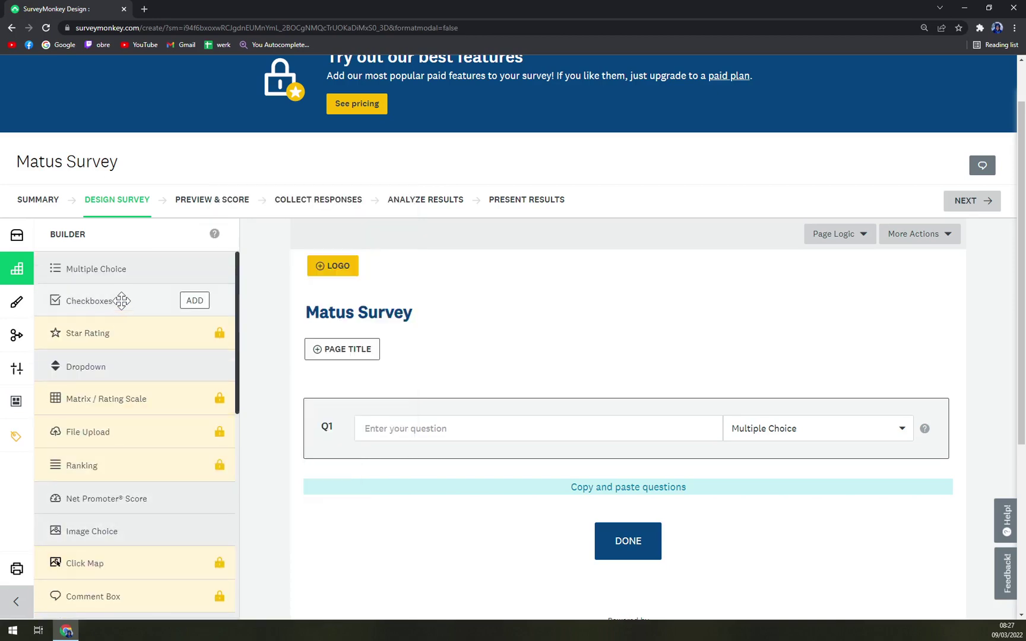
Add a Checkboxes question and enter 'Do you like summer?' as Q1's text.
click(193, 302)
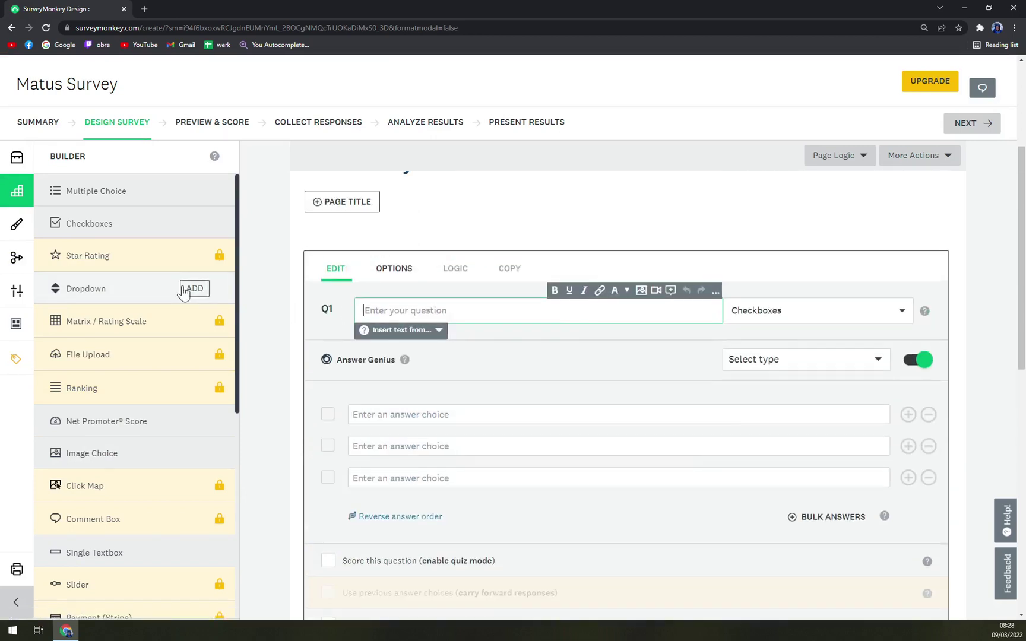
click(16, 157)
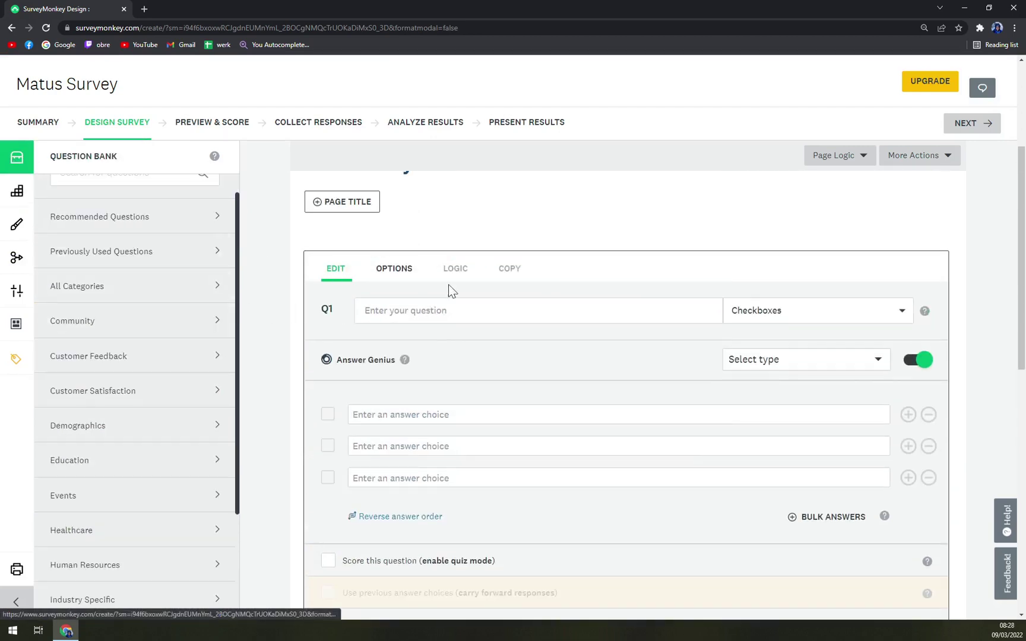
click(403, 310)
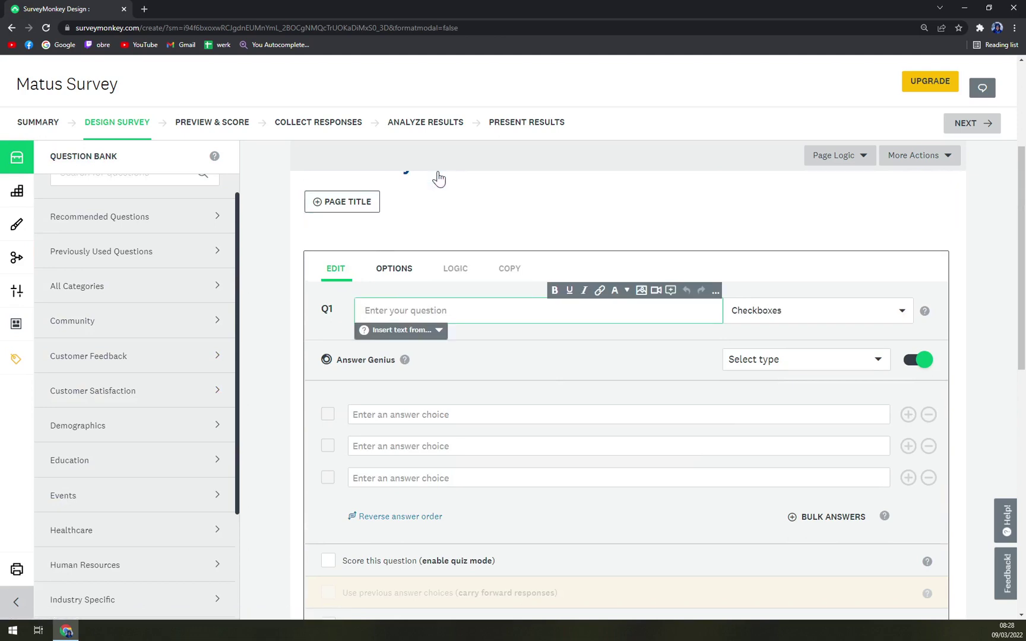
text(Do you like summer)
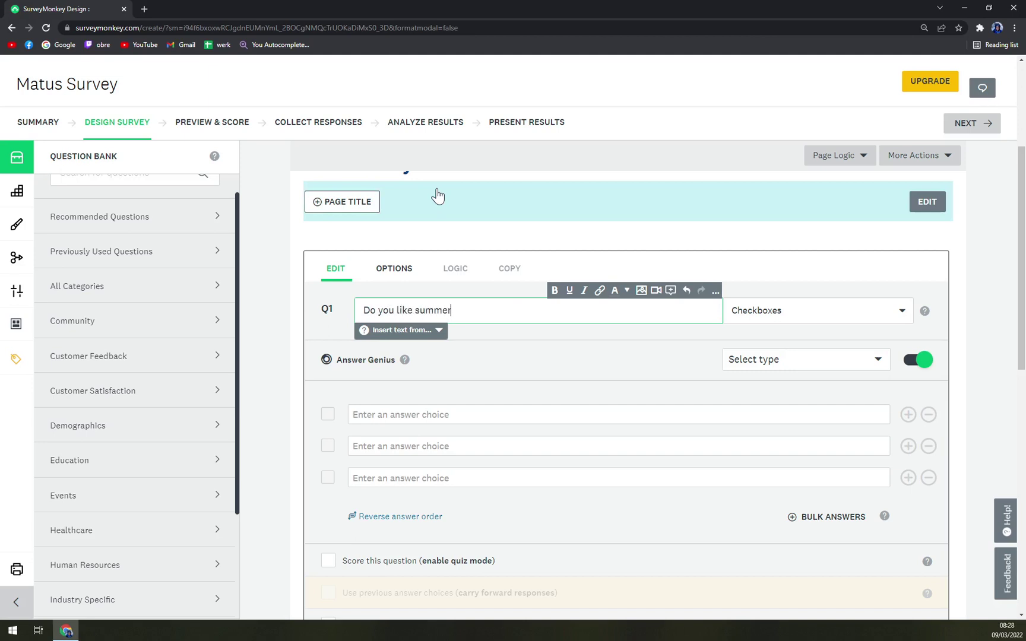
Keep Checkboxes as the question type and fill the first answer with the suggested Yes.
click(870, 315)
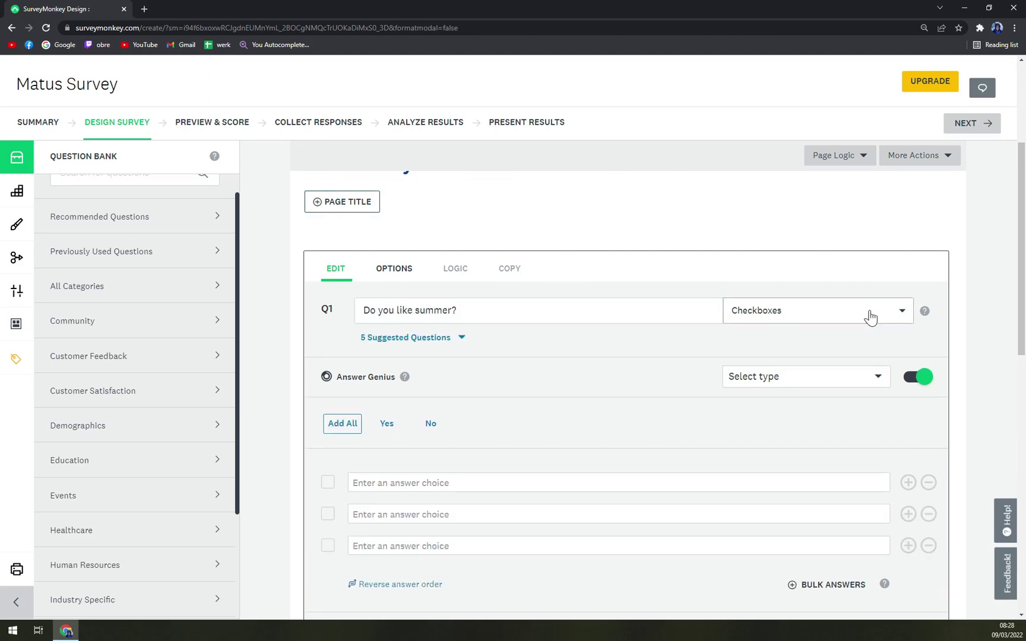
click(666, 367)
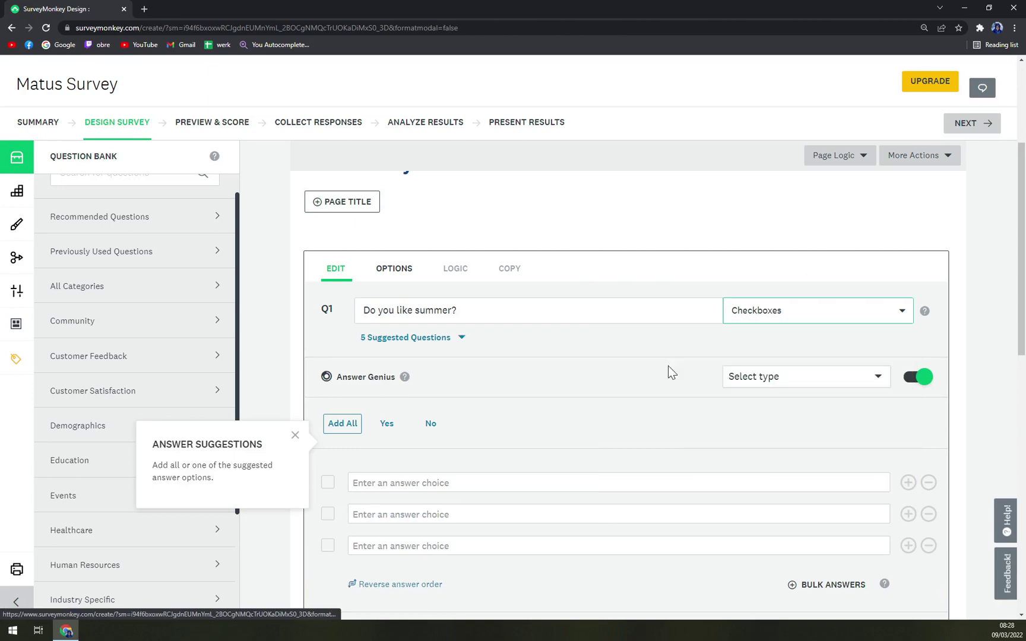
click(783, 311)
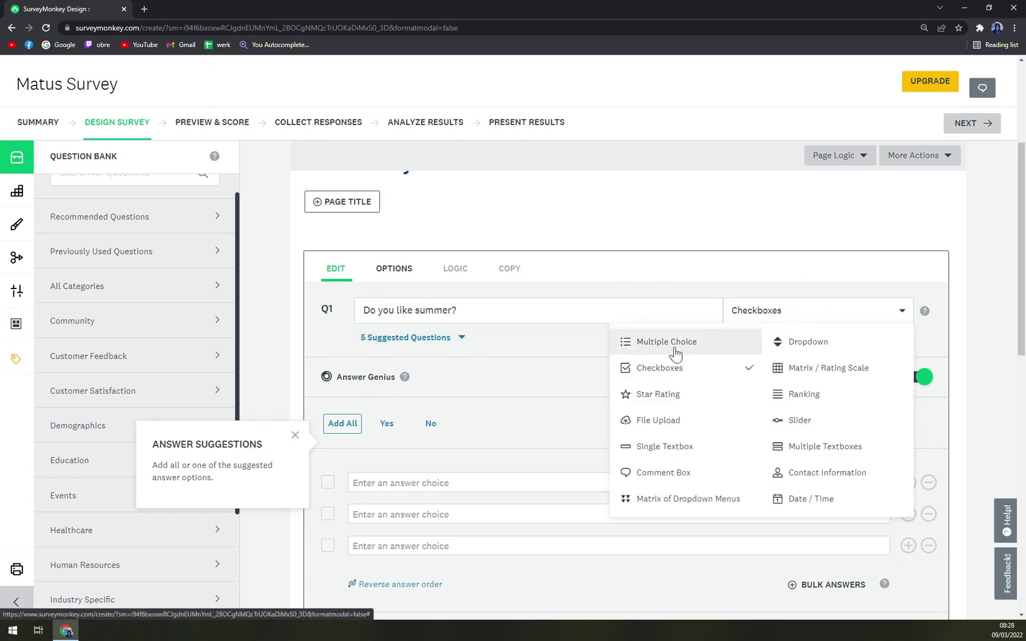
click(659, 235)
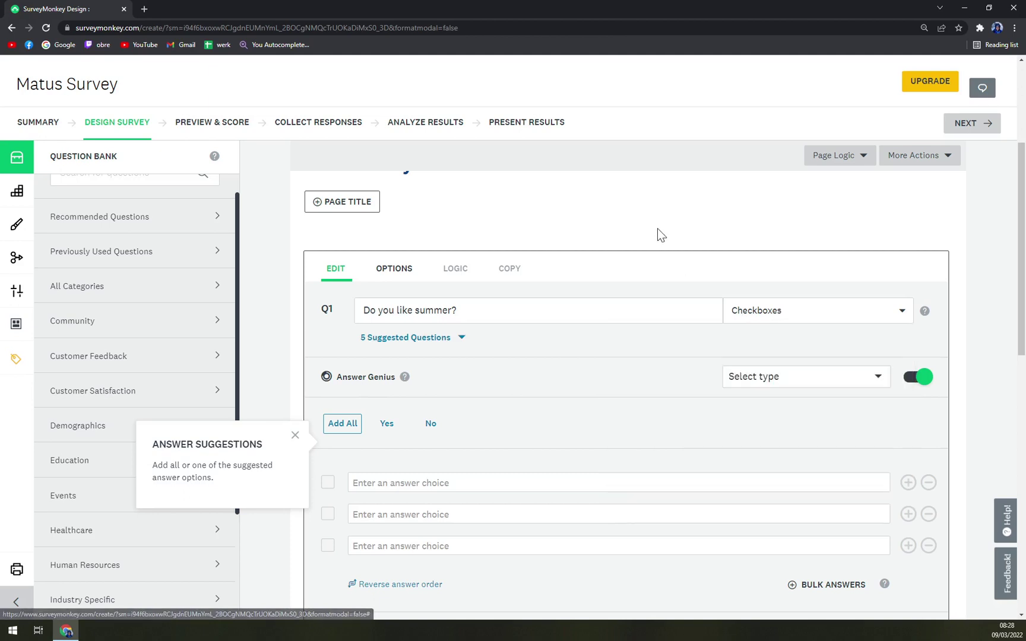
click(384, 480)
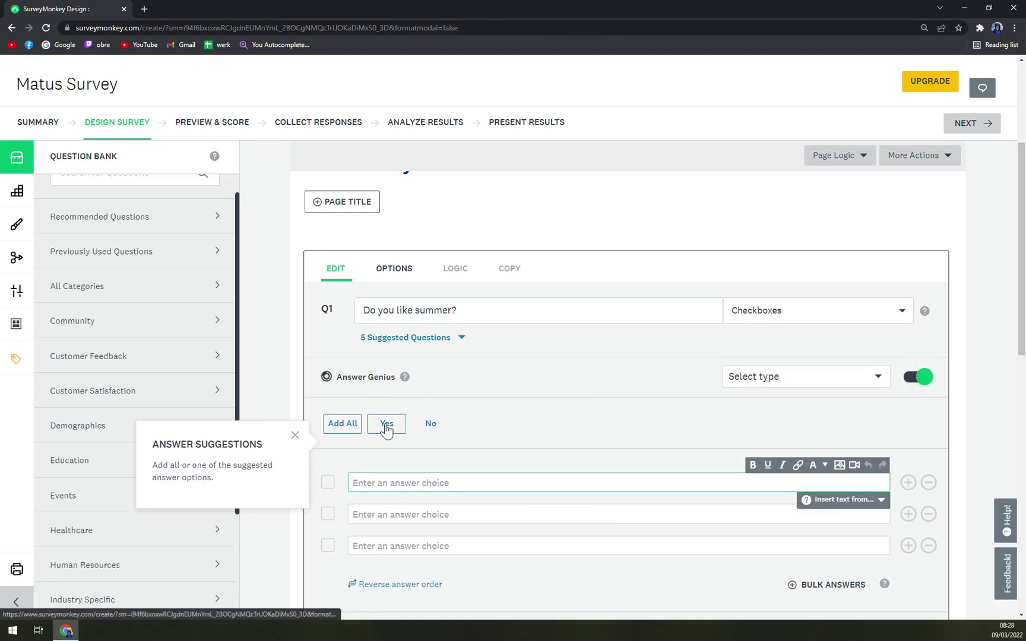
click(399, 431)
Add No as the second answer and save question 1.
click(387, 429)
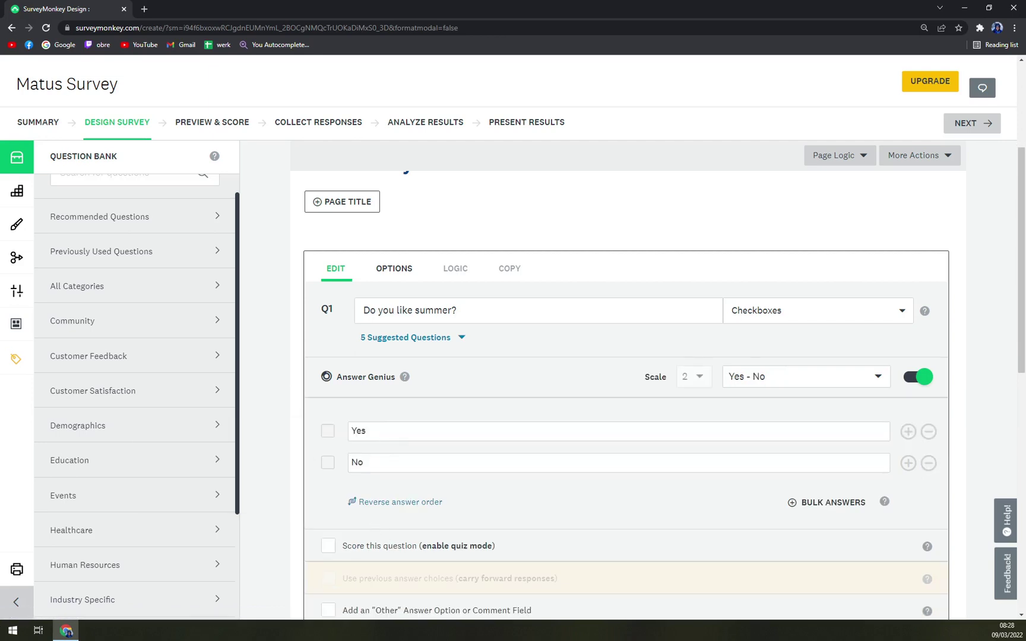
scroll(606, 442, down, 5)
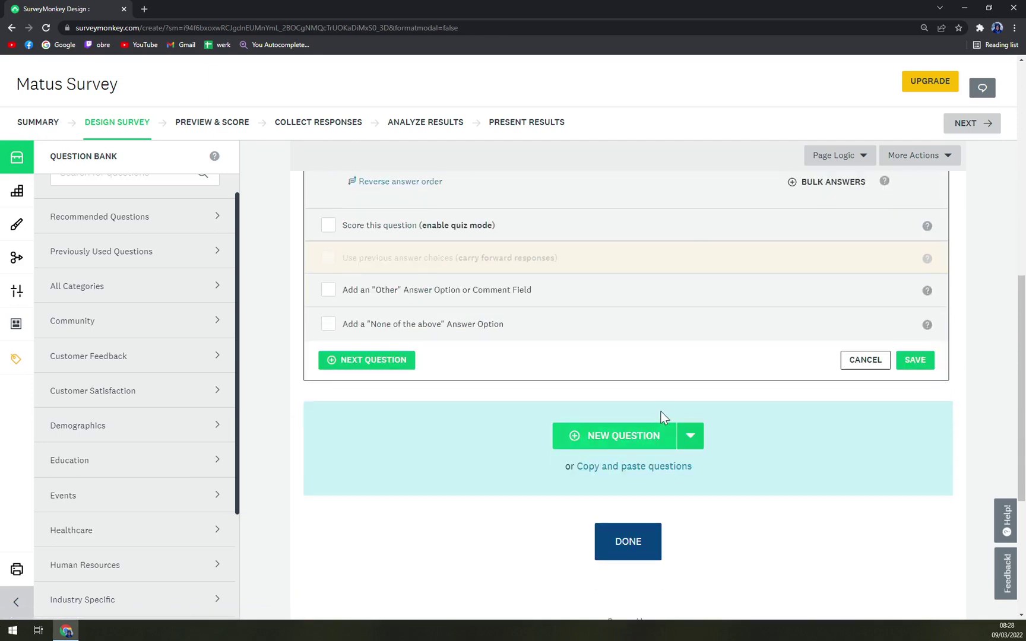
click(912, 366)
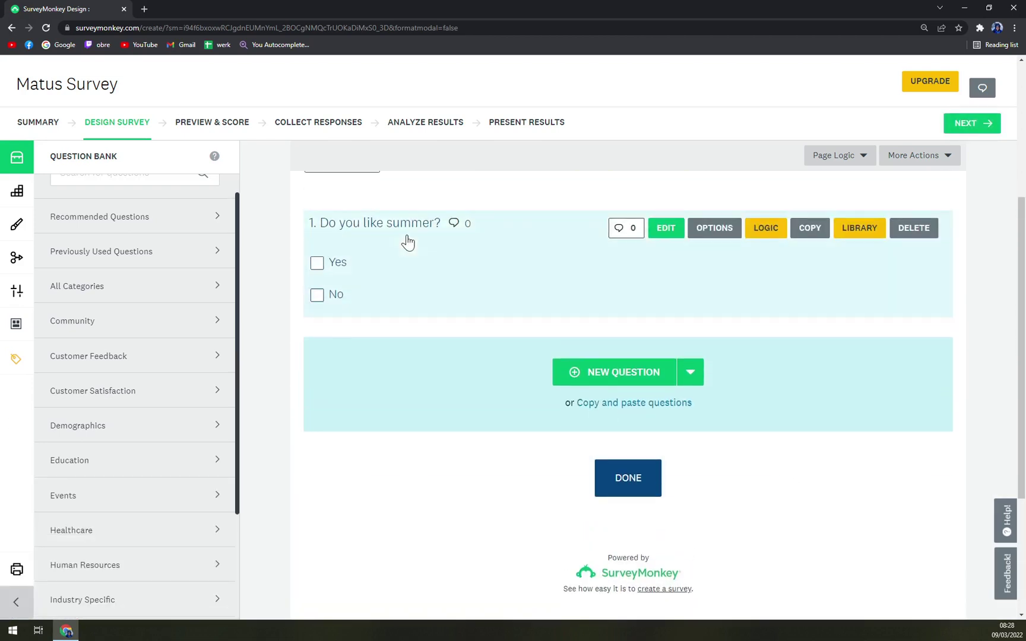
Reopen question 1 for editing and save it again.
scroll(406, 236, up, 3)
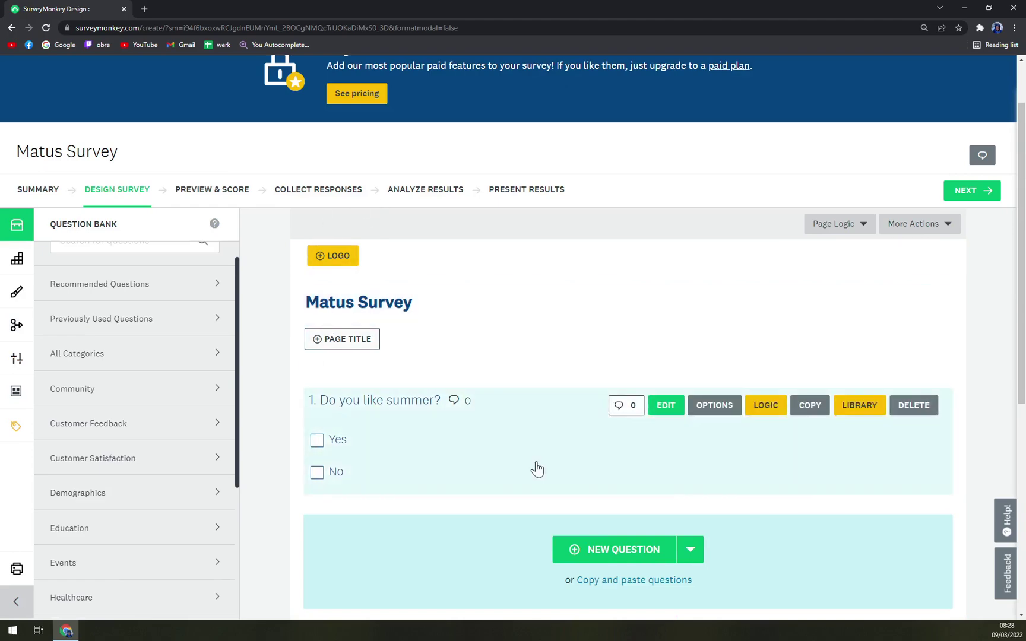
click(339, 442)
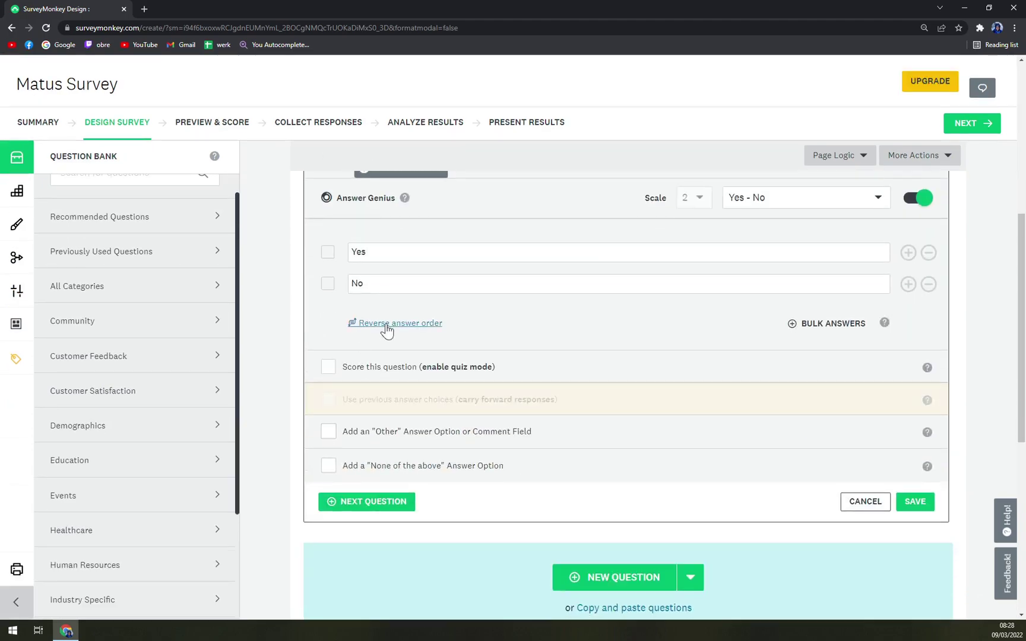
click(915, 503)
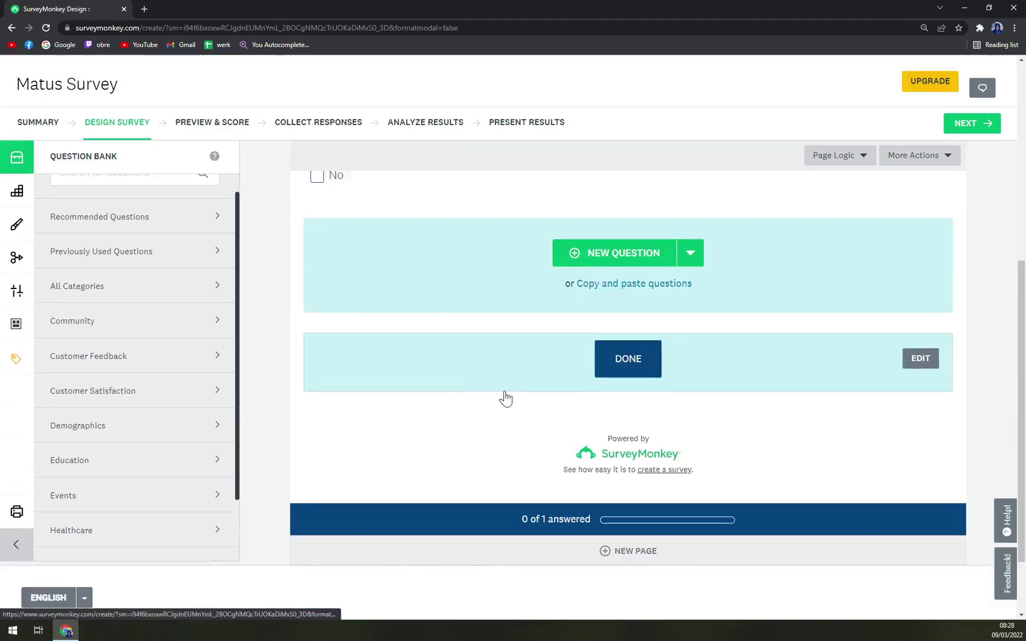
click(624, 451)
scroll(747, 467, down, 3)
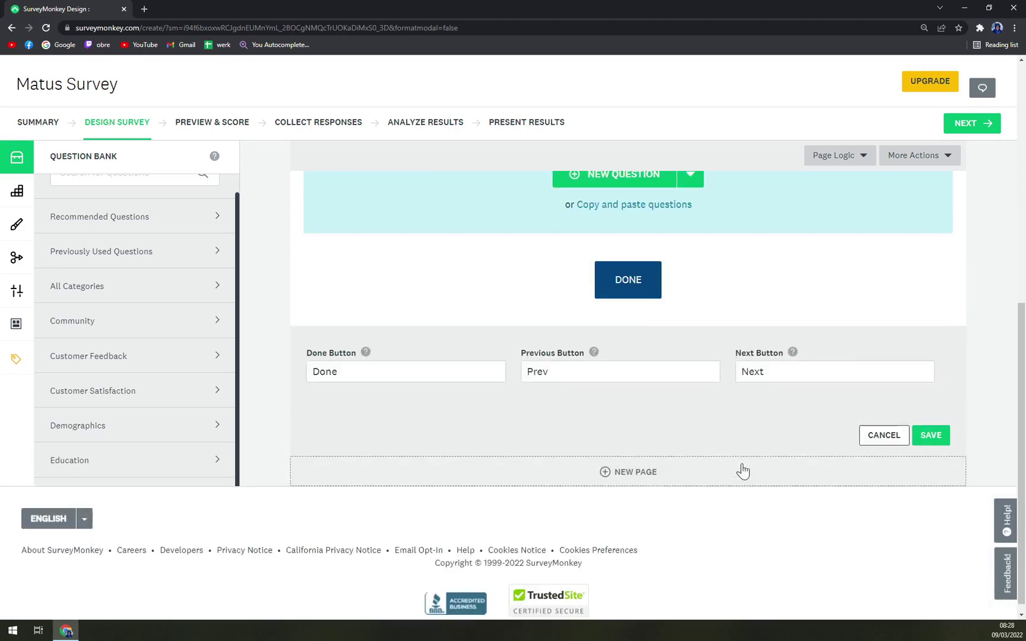
scroll(748, 451, up, 10)
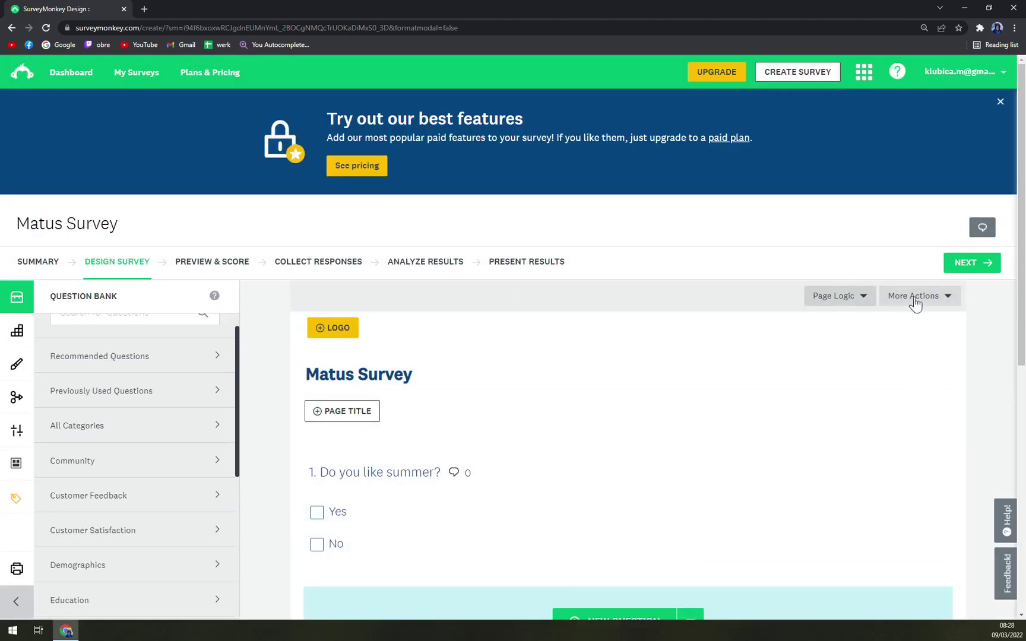
Open the survey preview and answer Yes, dismissing the feedback popup.
click(973, 267)
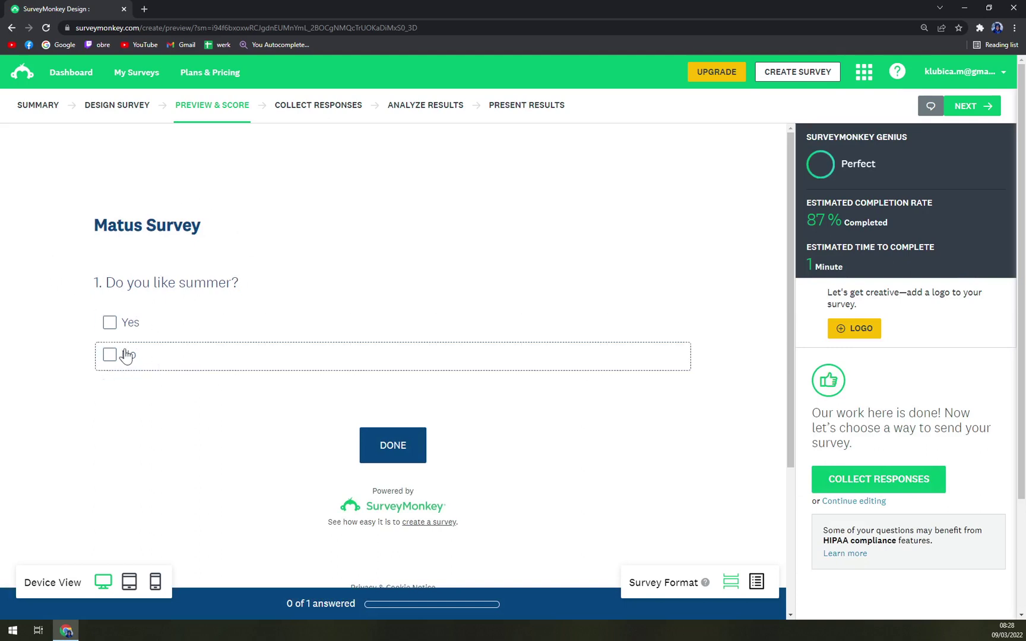
click(110, 322)
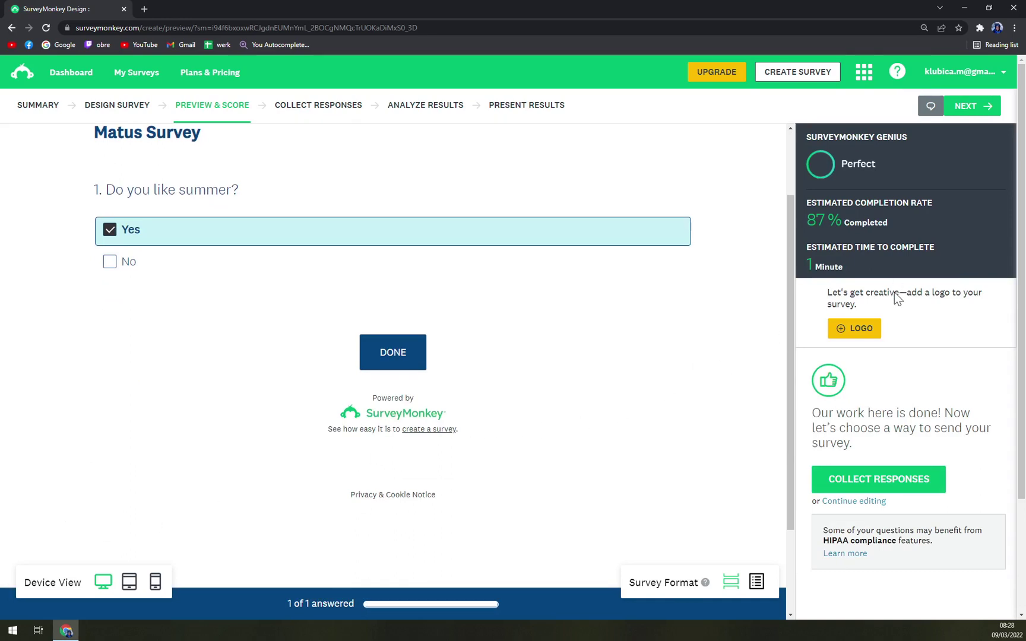
click(231, 384)
View the preview in tablet, phone and desktop sizes, then finish the preview.
click(129, 590)
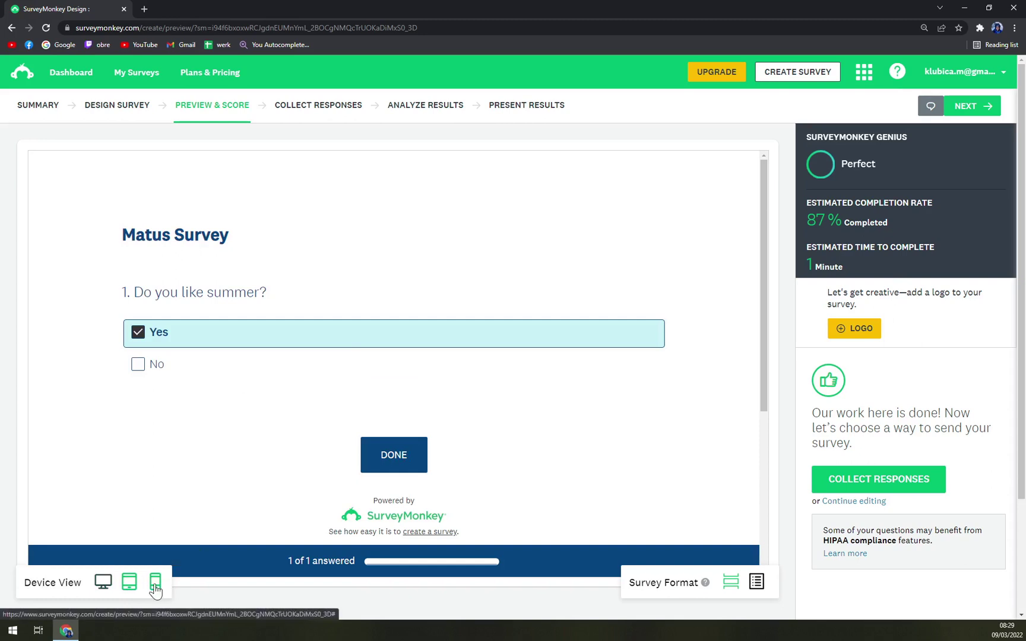
click(155, 588)
click(102, 585)
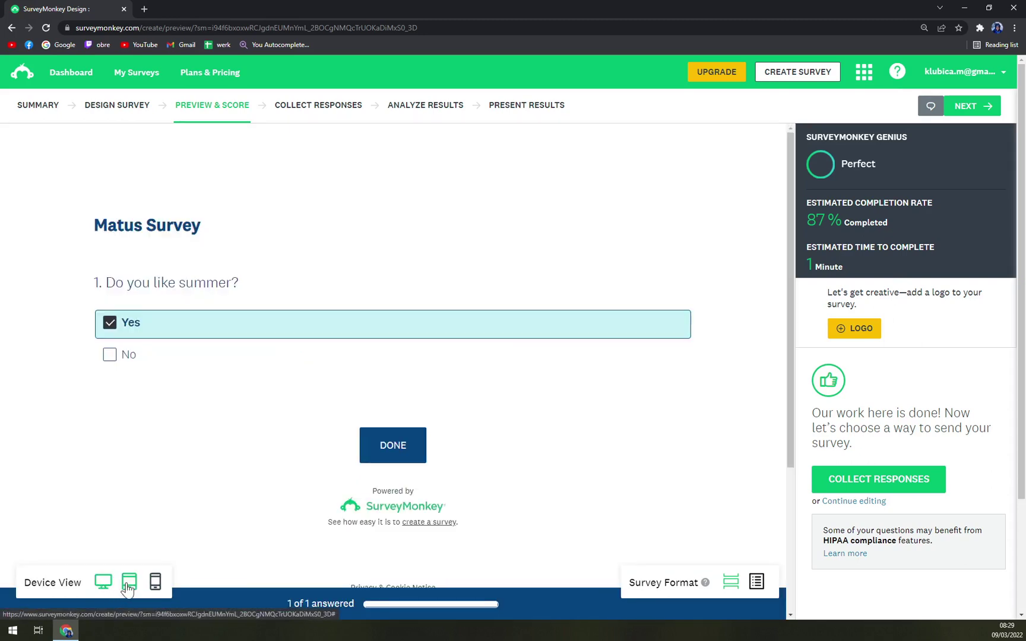
click(129, 587)
click(155, 586)
click(102, 583)
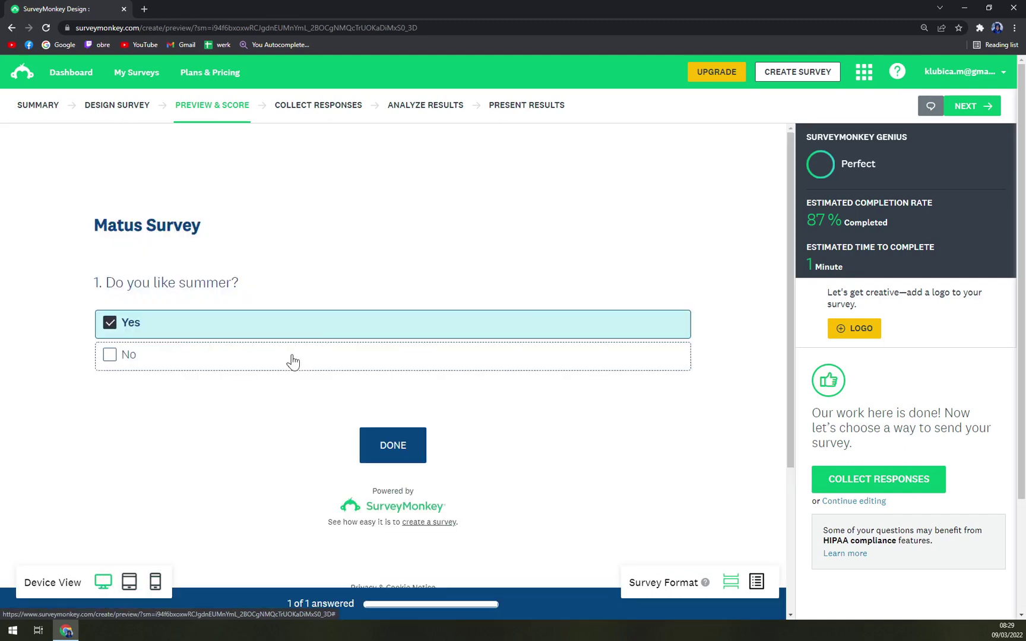
click(389, 457)
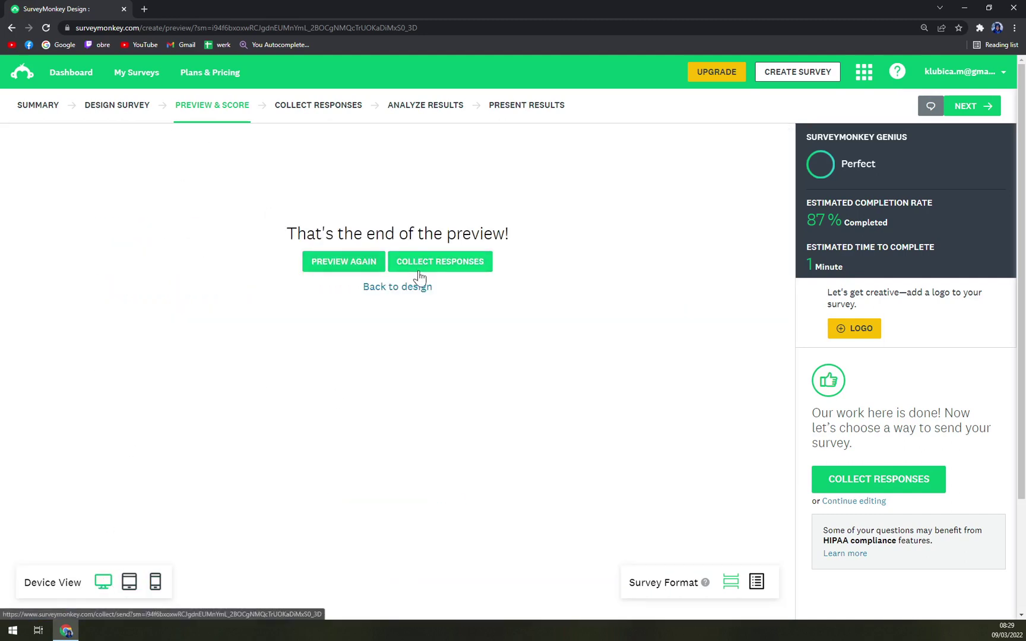
Go from the end-of-preview page back to the survey design.
click(397, 289)
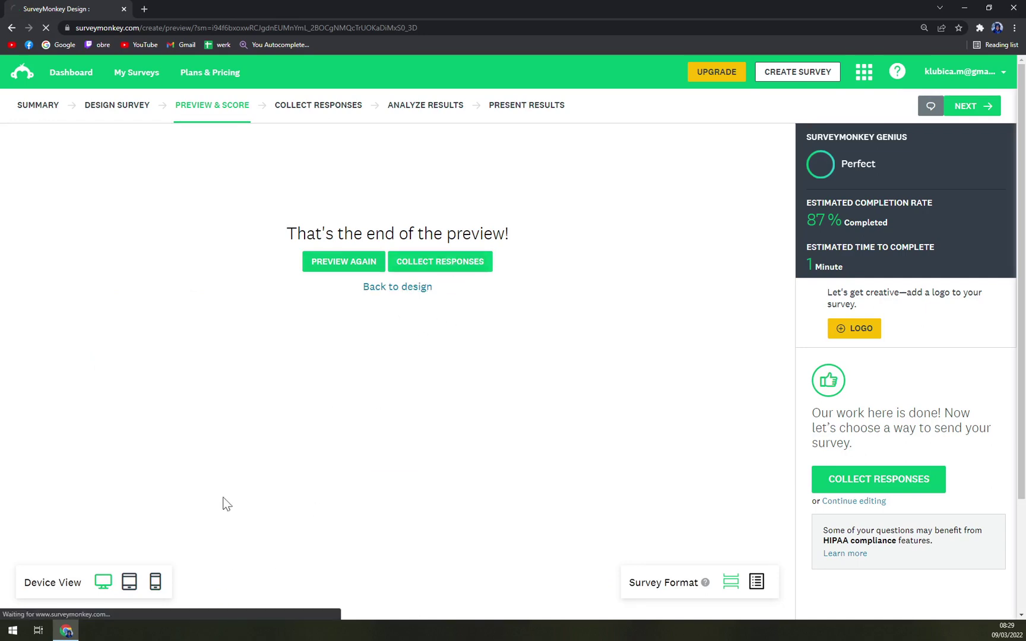